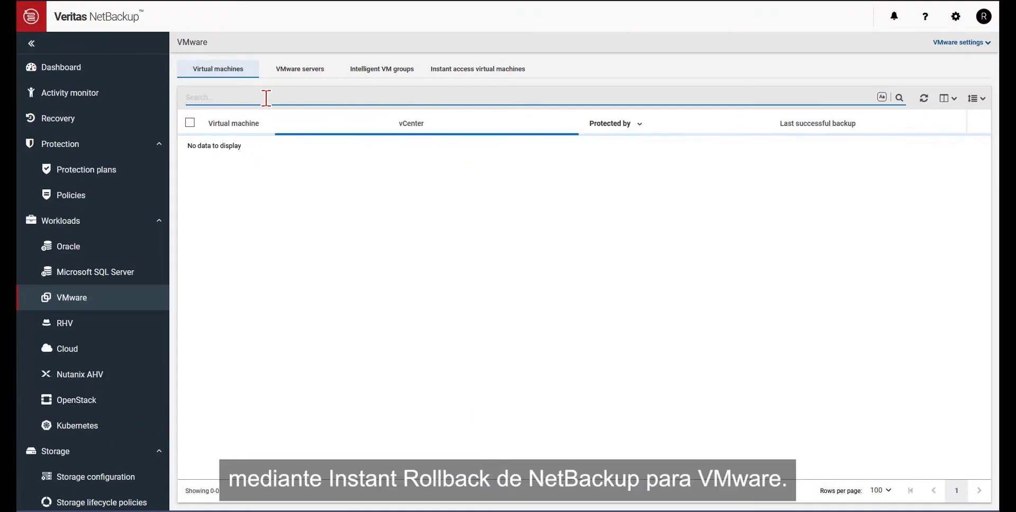
Step: Search the virtual machines for test_sles_vm_new_3 and start a new intelligent VM group named "Group - VM - test_sles_vm_new_3"
{"action": "type", "text": "test_sles_vm_new_3"}
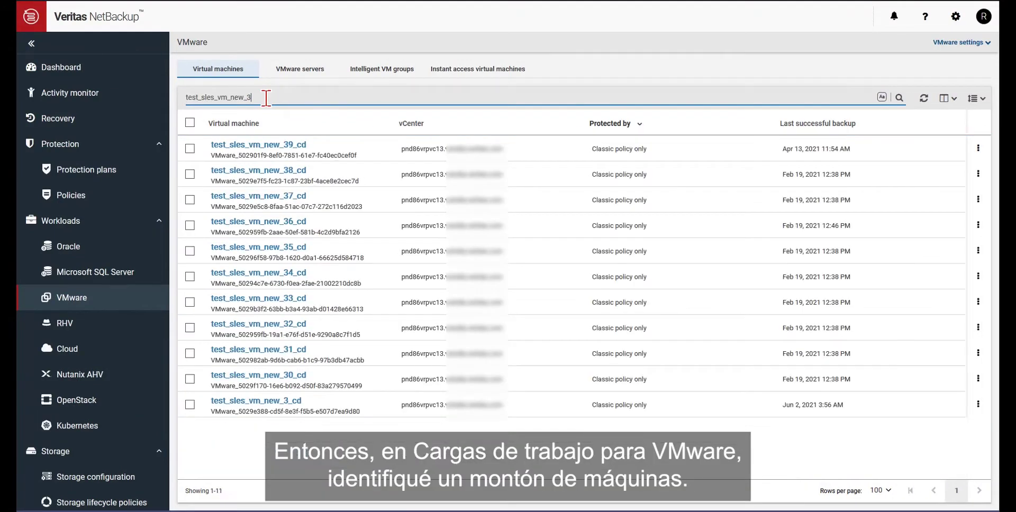
{"action": "left_click", "coordinate": [382, 69]}
{"action": "left_click", "coordinate": [195, 97]}
{"action": "type", "text": "test_sles_vm_new_3"}
{"action": "key", "text": "Home"}
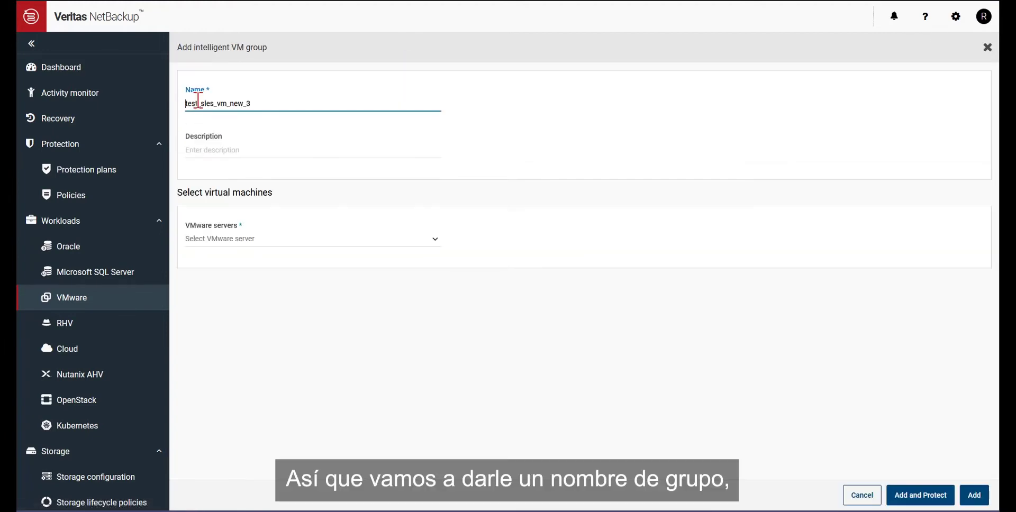
{"action": "type", "text": "Group - VM -"}
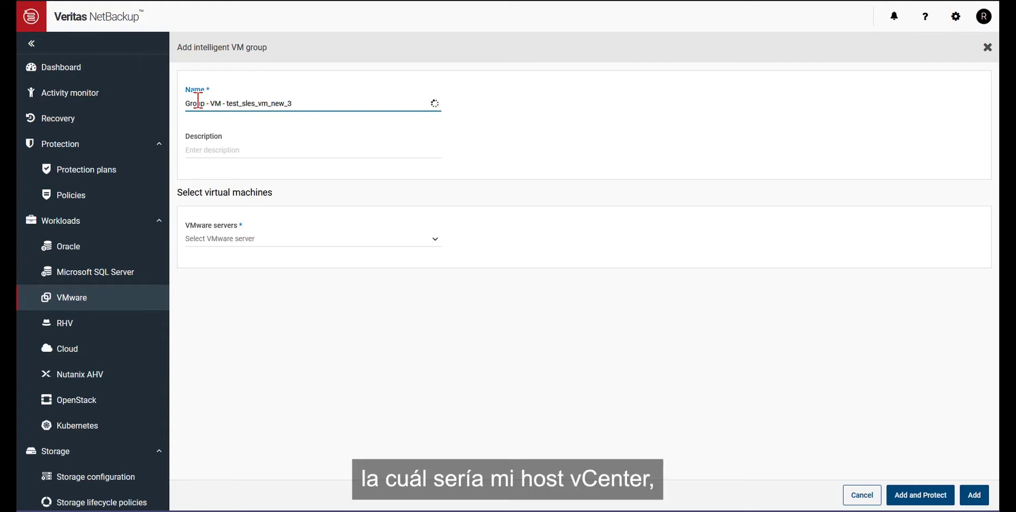
Step: Assign the pnd86vrpvc13 VMware server to the group and add the condition displayName Starts with test_sles_vm_new_3
{"action": "left_click", "coordinate": [268, 241]}
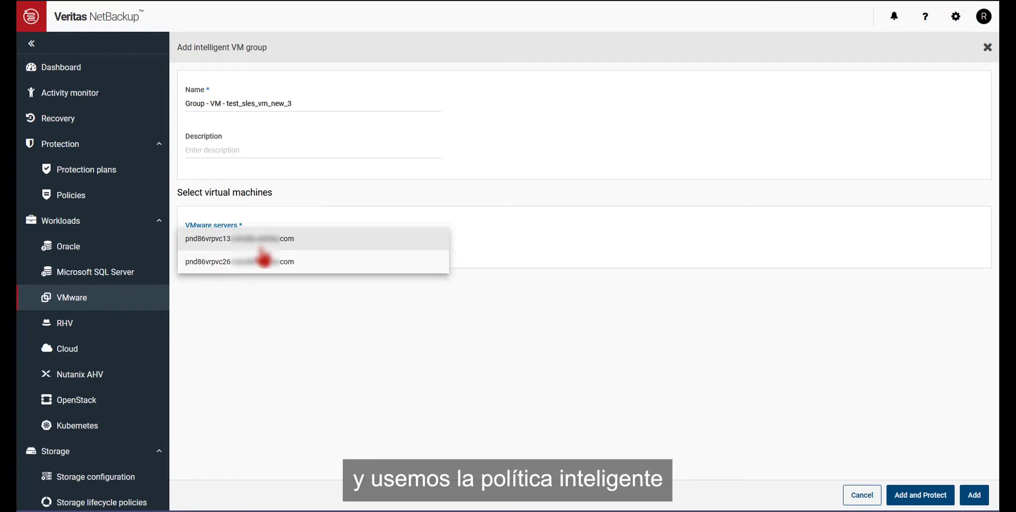
{"action": "left_click", "coordinate": [266, 259]}
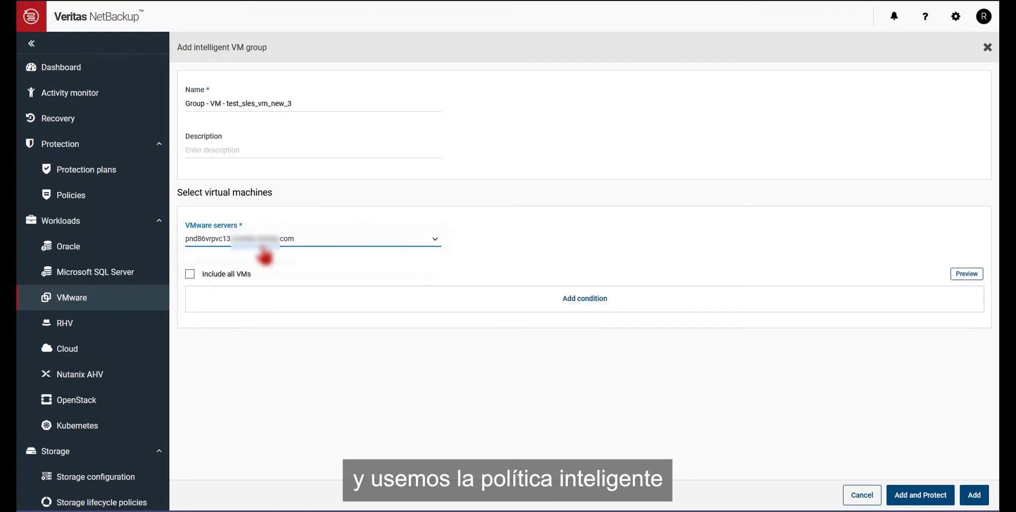
{"action": "left_click", "coordinate": [608, 308]}
{"action": "left_click", "coordinate": [288, 338]}
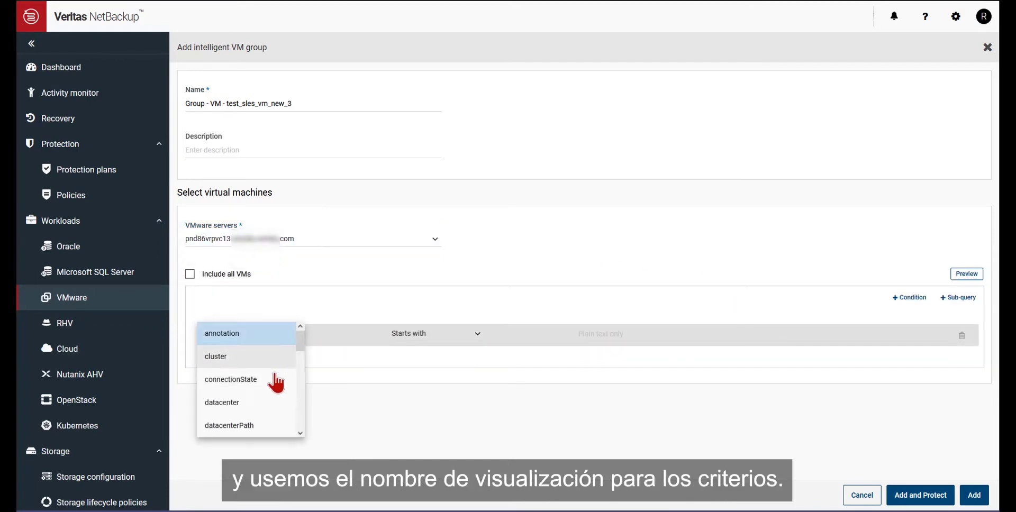
{"action": "scroll", "coordinate": [301, 423], "scroll_direction": "down", "scroll_amount": 3}
{"action": "left_click", "coordinate": [270, 365]}
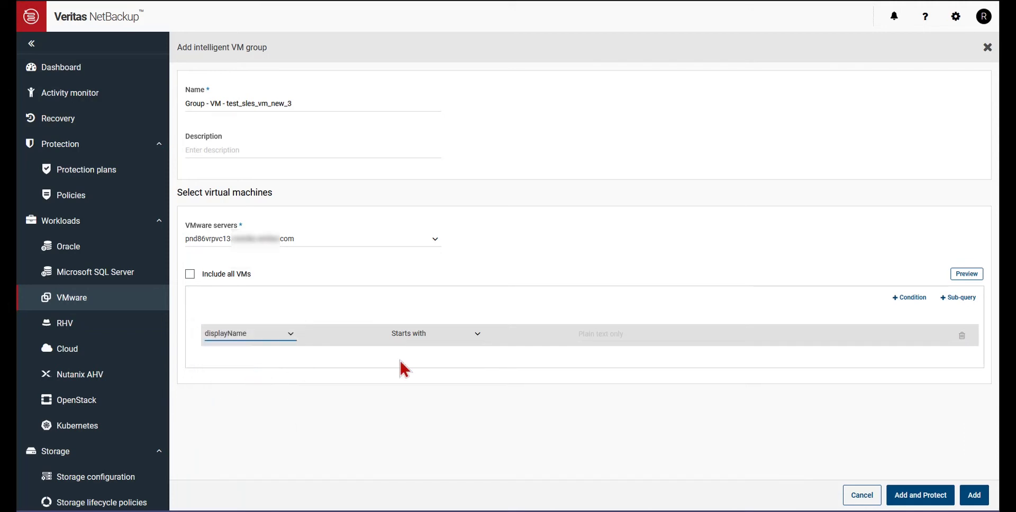
{"action": "left_click", "coordinate": [648, 331]}
{"action": "type", "text": "test_sles_vm_new_3"}
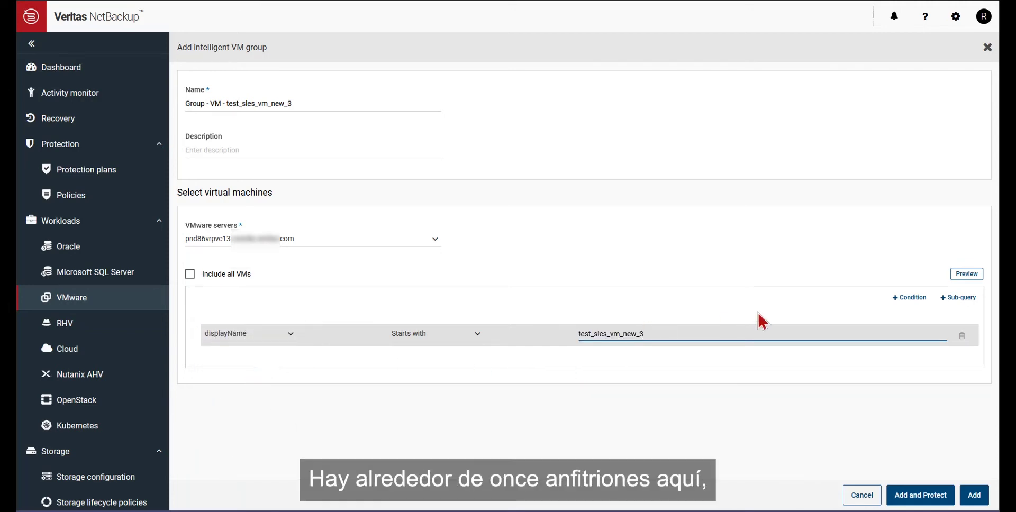
Step: Preview the VMs matching the group's condition and add the intelligent VM group
{"action": "left_click", "coordinate": [971, 275]}
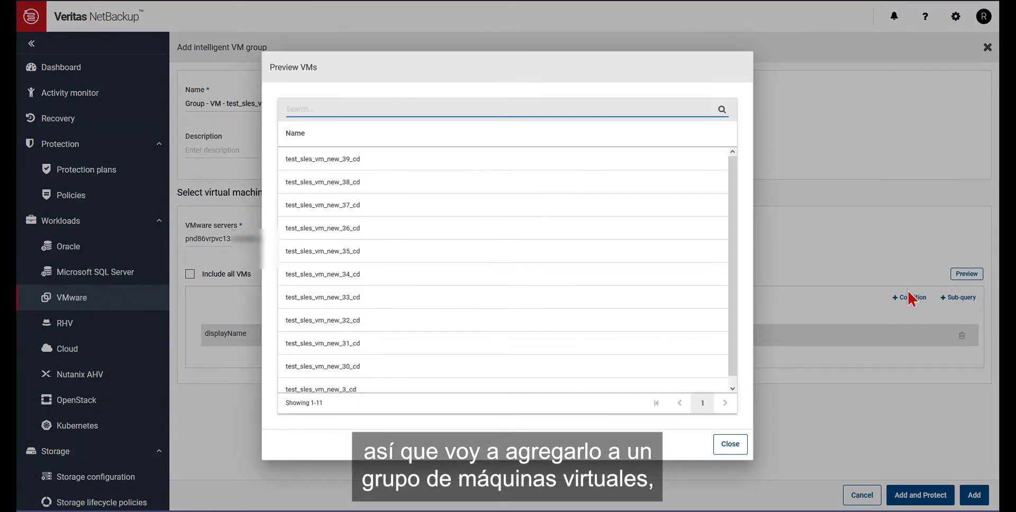
{"action": "left_click", "coordinate": [731, 445]}
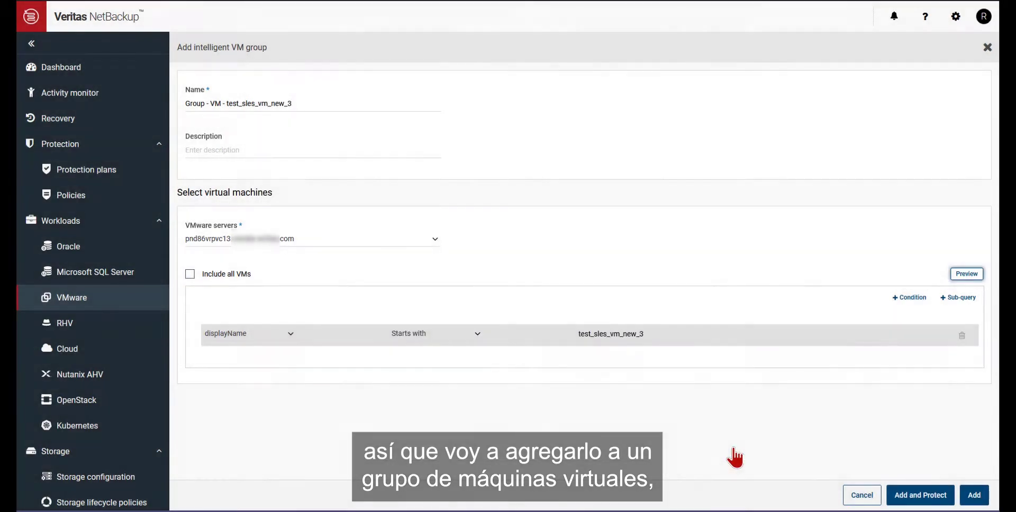
{"action": "left_click", "coordinate": [983, 499]}
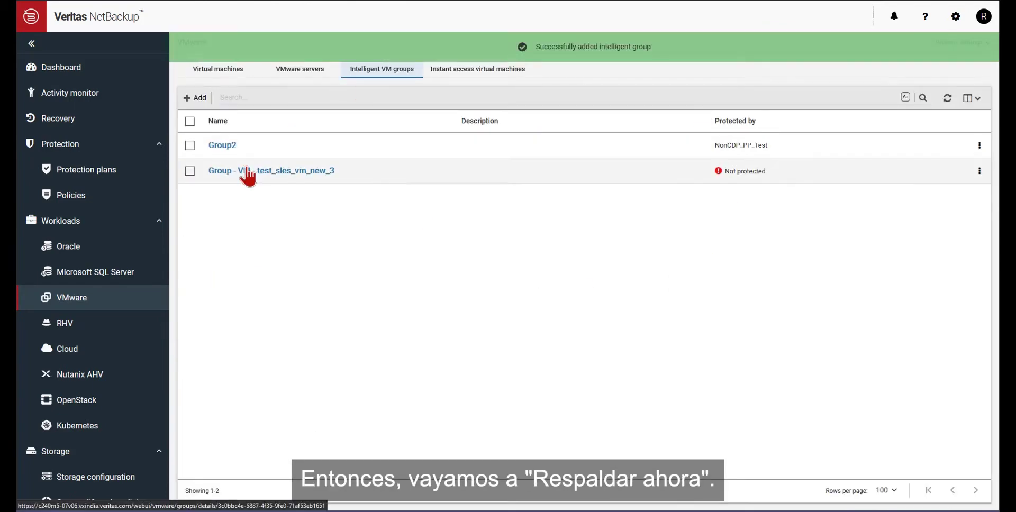
Step: Start a one-time backup of the new VM group with the NonCDP_PP_Test protection plan and view its activity
{"action": "left_click", "coordinate": [248, 171]}
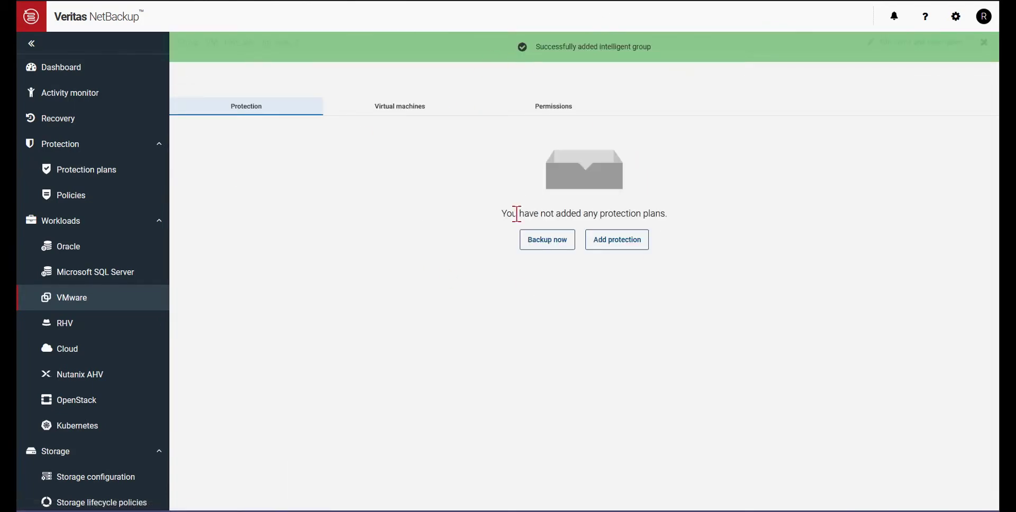
{"action": "left_click", "coordinate": [540, 244]}
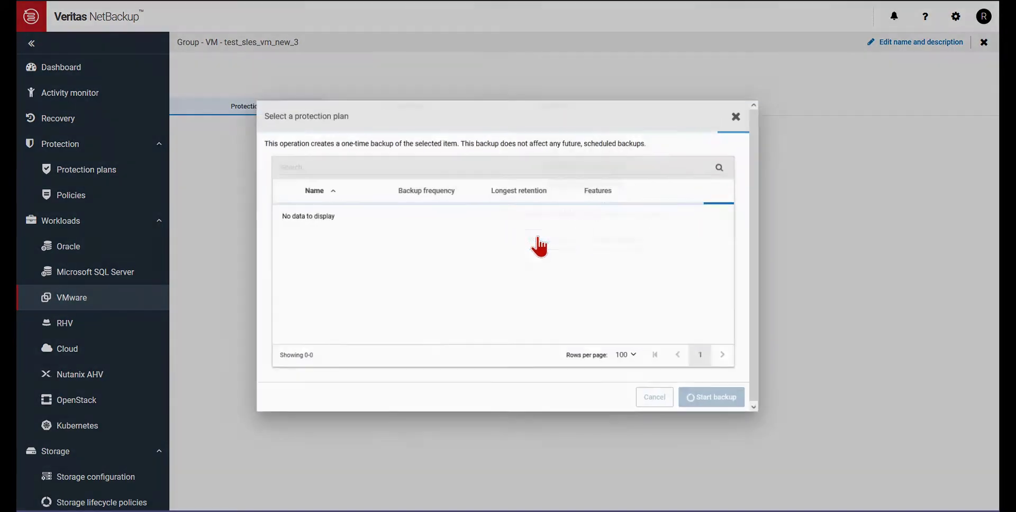
{"action": "scroll", "coordinate": [728, 302], "scroll_direction": "down", "scroll_amount": 3}
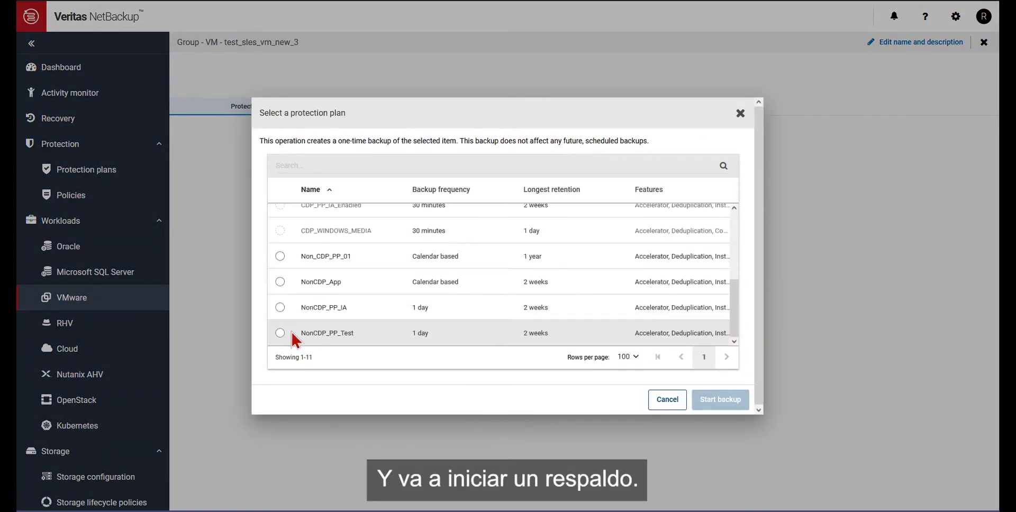
{"action": "left_click", "coordinate": [279, 335]}
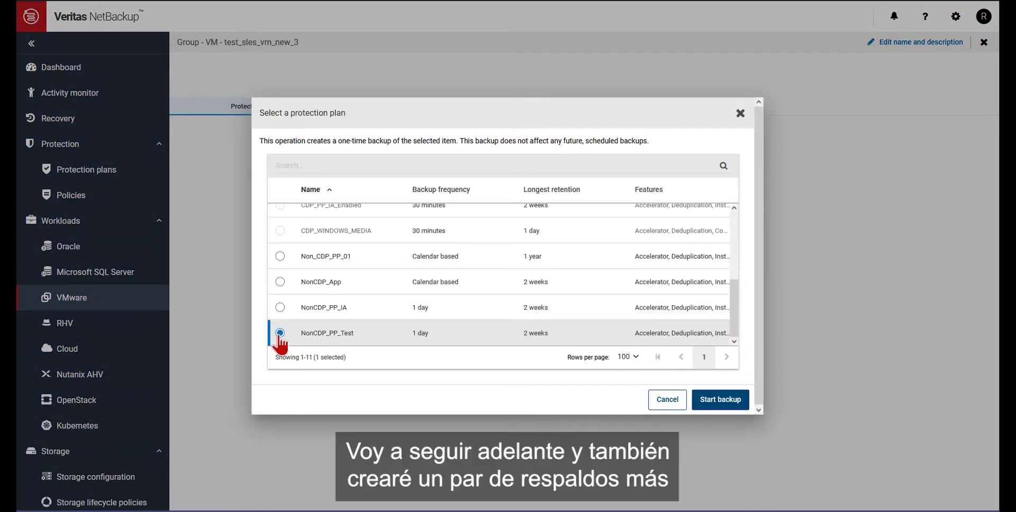
{"action": "left_click", "coordinate": [705, 401]}
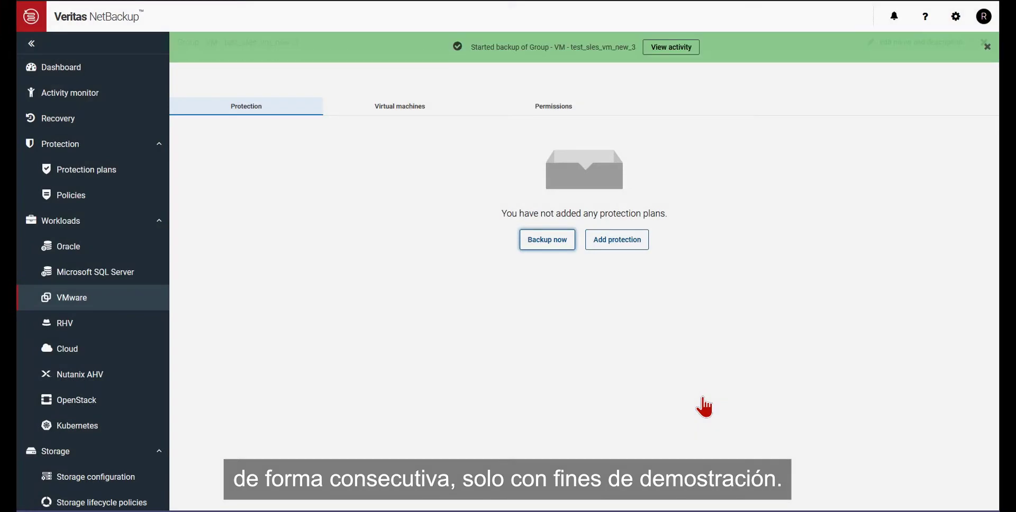
{"action": "left_click", "coordinate": [687, 47]}
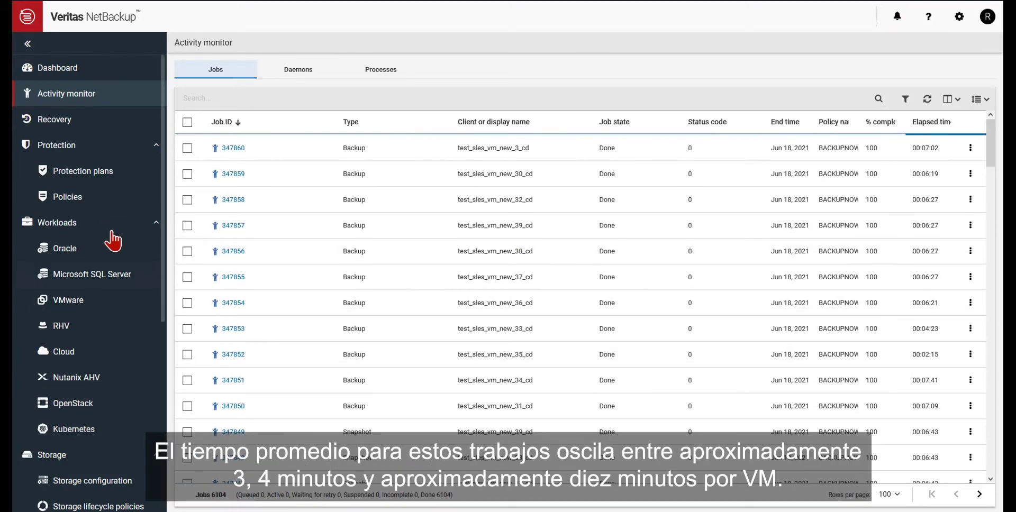
Step: Search the VMware virtual machines for test_sles_vm_new_3 and open the instant rollback of test_sles_vm_new_3_cd
{"action": "left_click", "coordinate": [88, 303]}
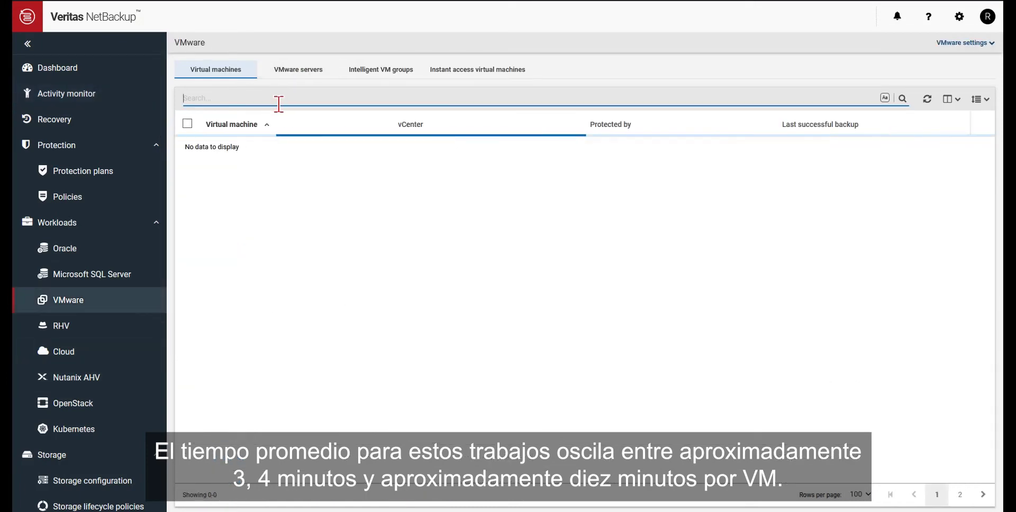
{"action": "type", "text": "test_sles_vm_new_3"}
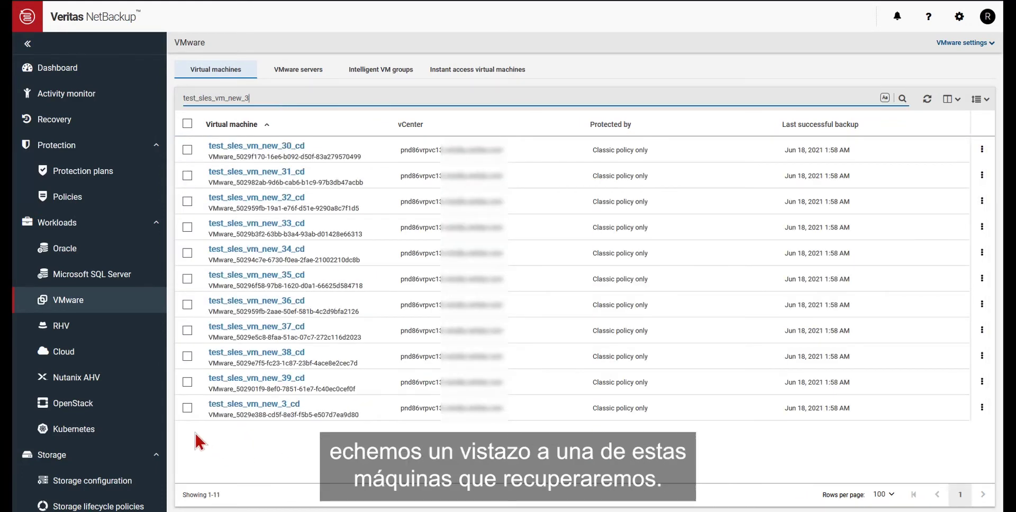
{"action": "left_click", "coordinate": [187, 409]}
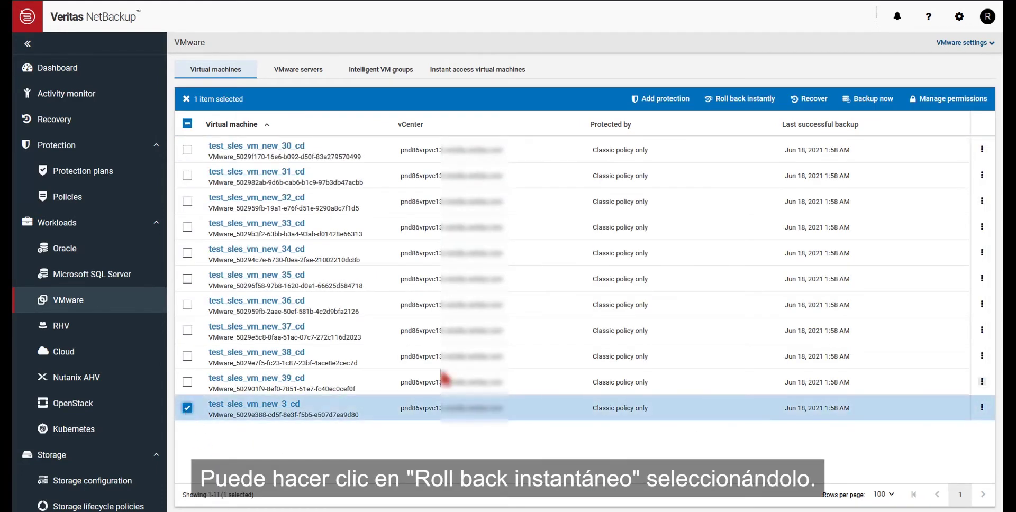
{"action": "left_click", "coordinate": [764, 105]}
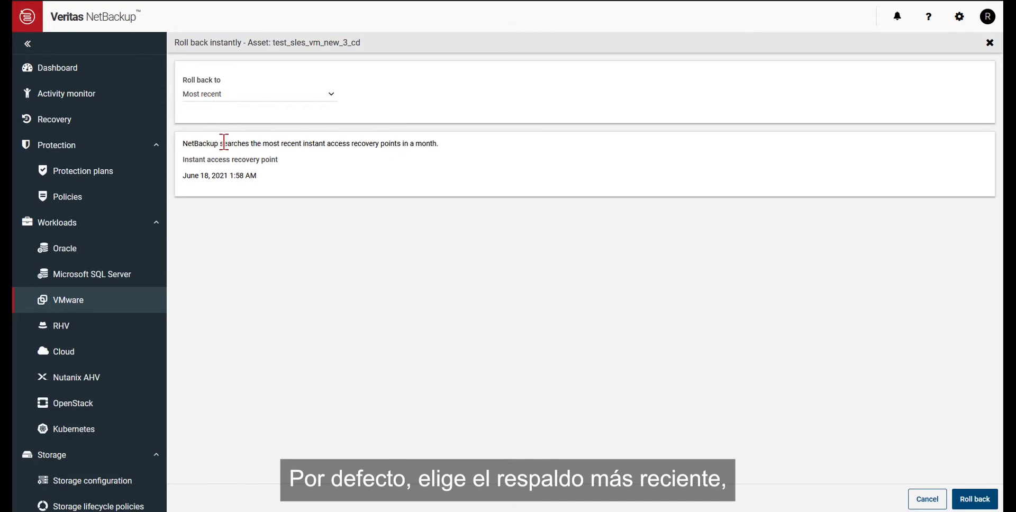
Step: Set the rollback to before a specific date and time and search for recovery points before 6/18/2021 01:58:00 AM
{"action": "left_click", "coordinate": [262, 100]}
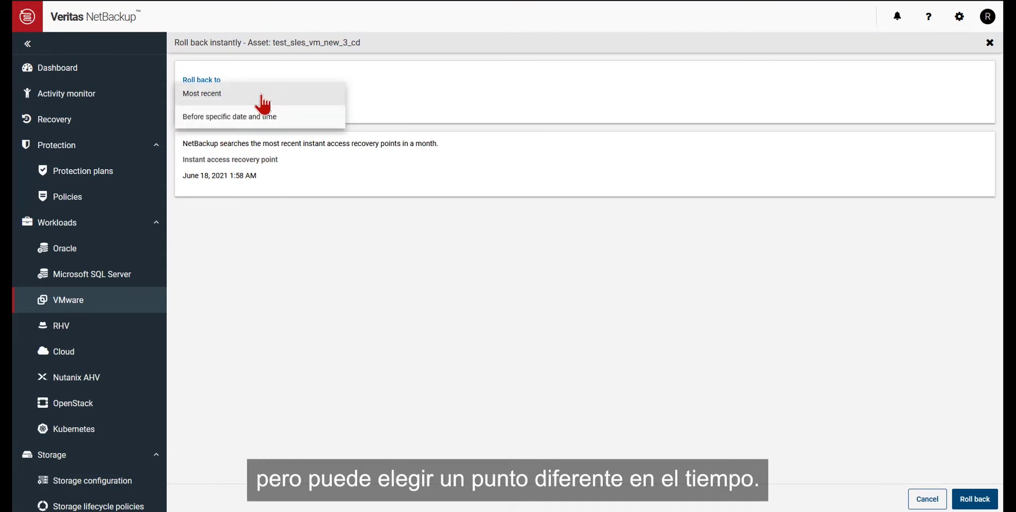
{"action": "left_click", "coordinate": [261, 121]}
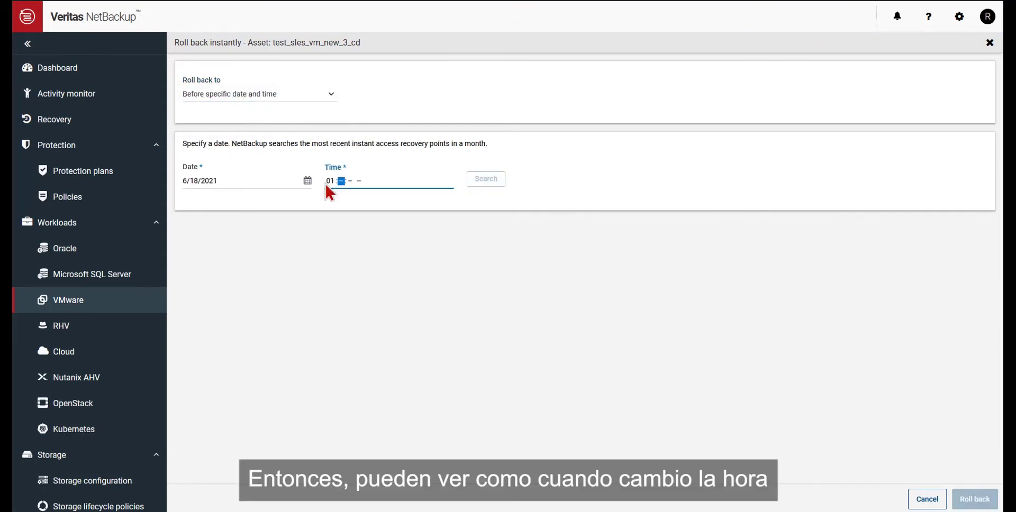
{"action": "type", "text": "58 : 00 AM"}
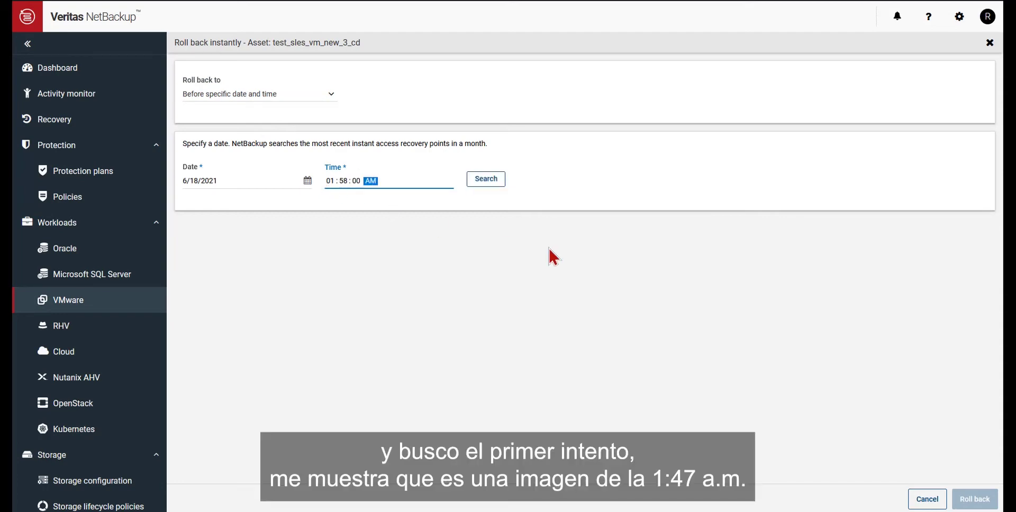
{"action": "left_click", "coordinate": [478, 183]}
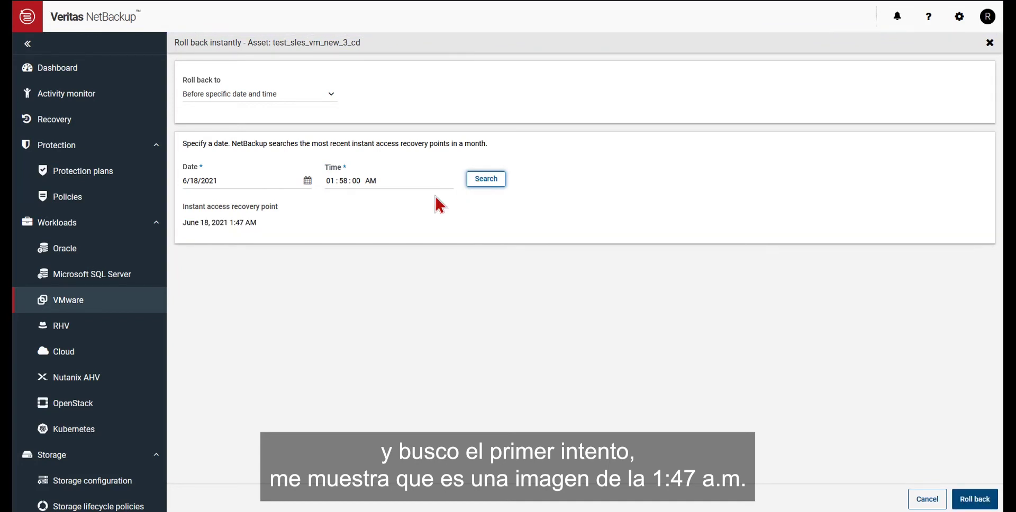
Step: Change the time to 01:45:00 AM, search again, and roll the VM back to the returned recovery point with both power-on options enabled
{"action": "left_click", "coordinate": [344, 181]}
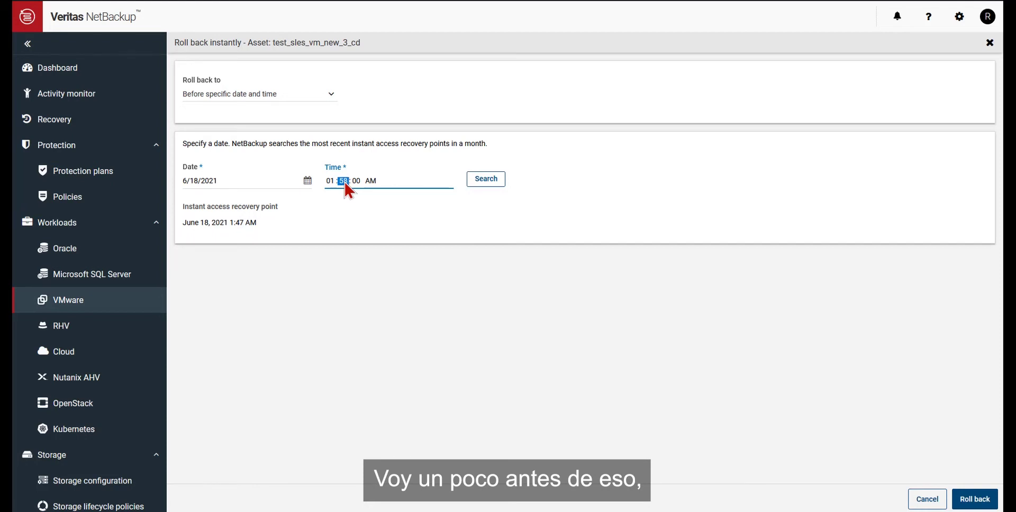
{"action": "type", "text": "45"}
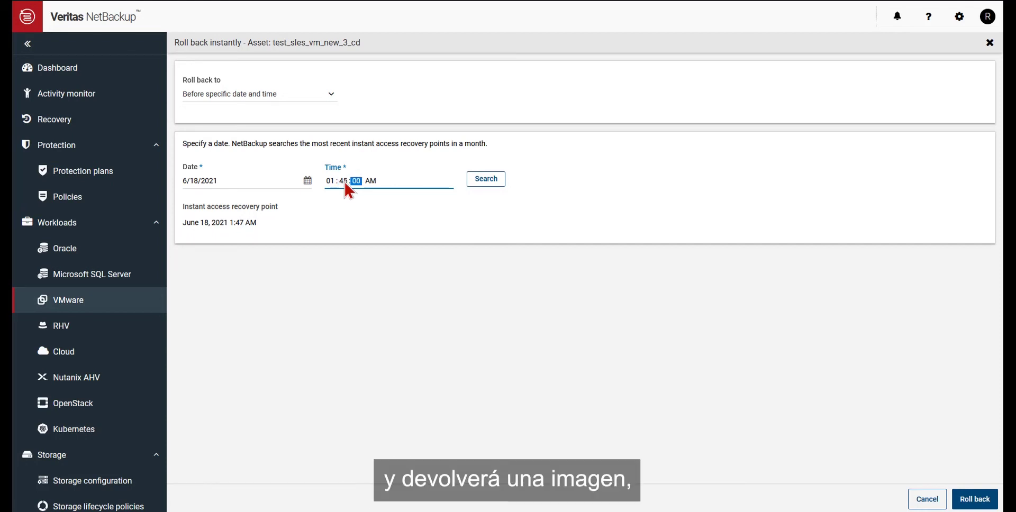
{"action": "left_click", "coordinate": [485, 181]}
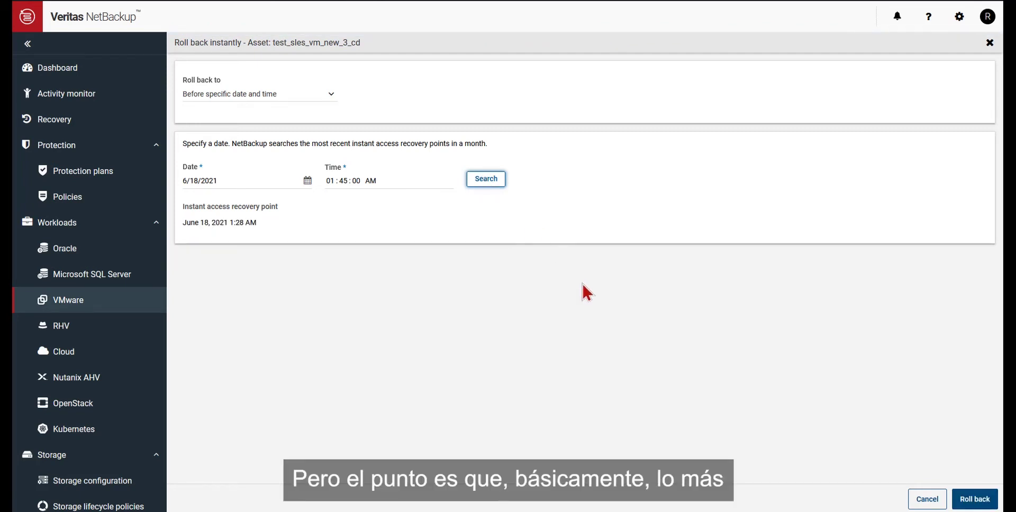
{"action": "left_click", "coordinate": [978, 500]}
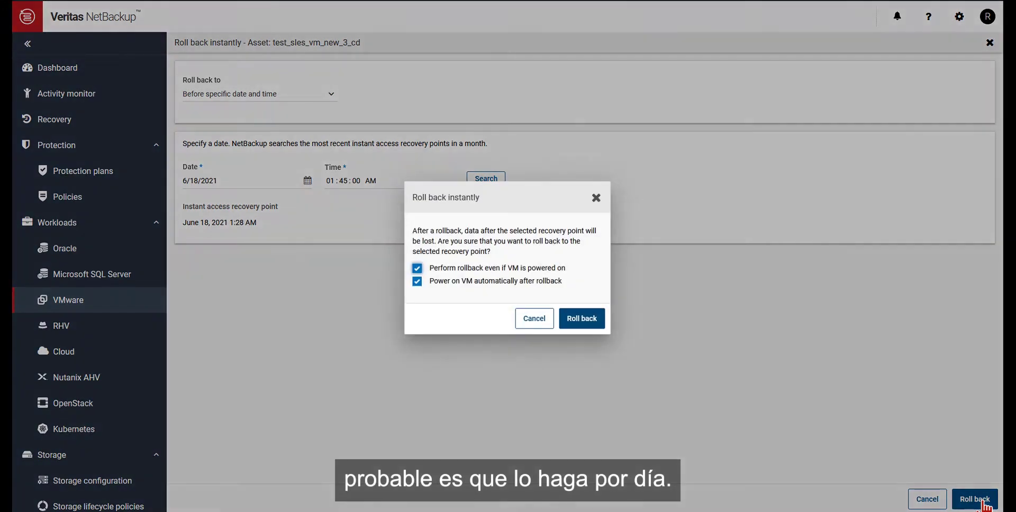
{"action": "left_click", "coordinate": [591, 324]}
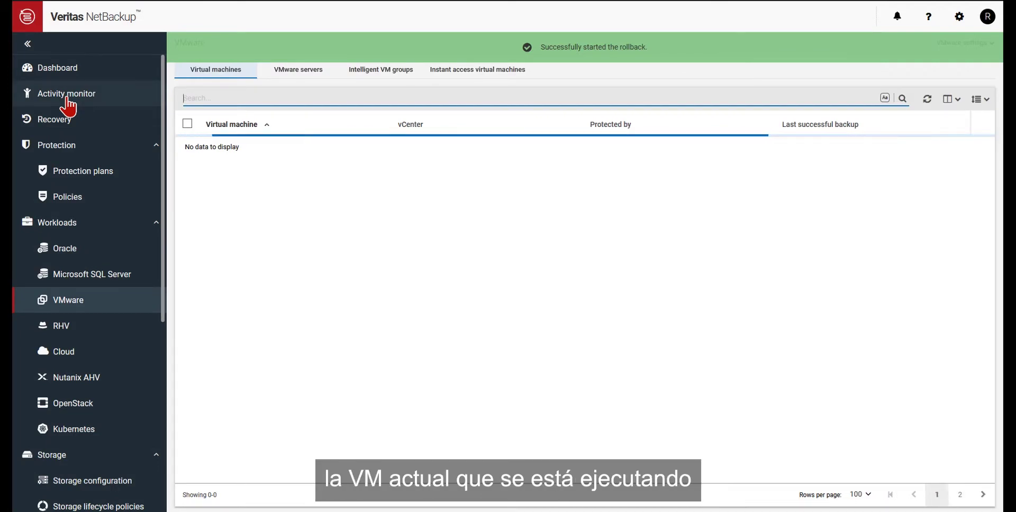
Step: Examine the details and elapsed time of the Instant Rollback job for test_sles_vm_new_3_cd in the activity monitor
{"action": "left_click", "coordinate": [67, 99]}
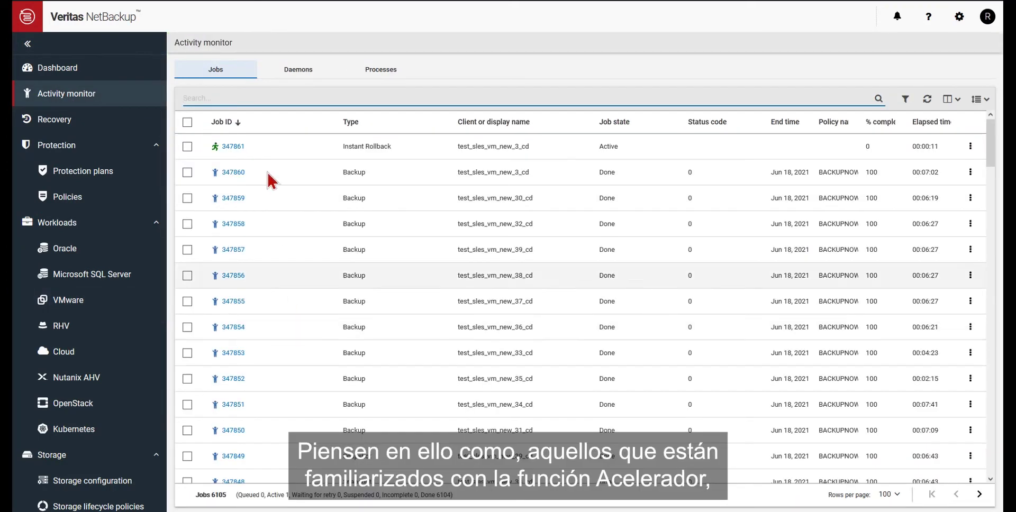
{"action": "left_click", "coordinate": [229, 148]}
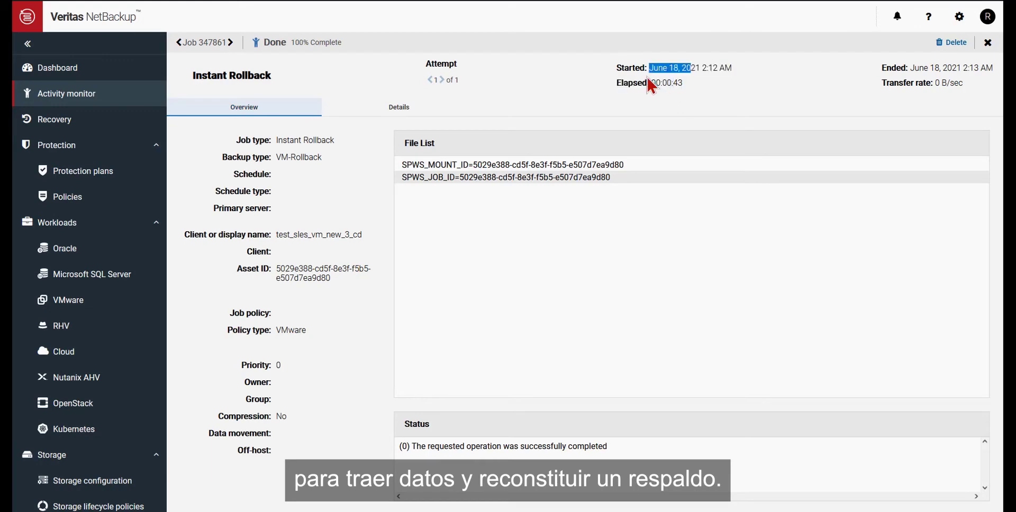
{"action": "left_click_drag", "start_coordinate": [648, 79], "coordinate": [683, 83]}
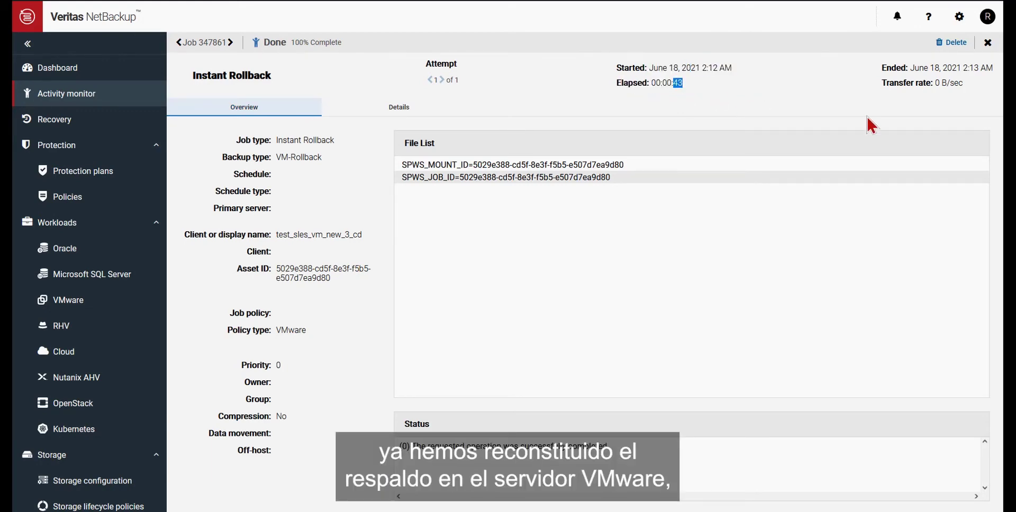
{"action": "left_click", "coordinate": [987, 43]}
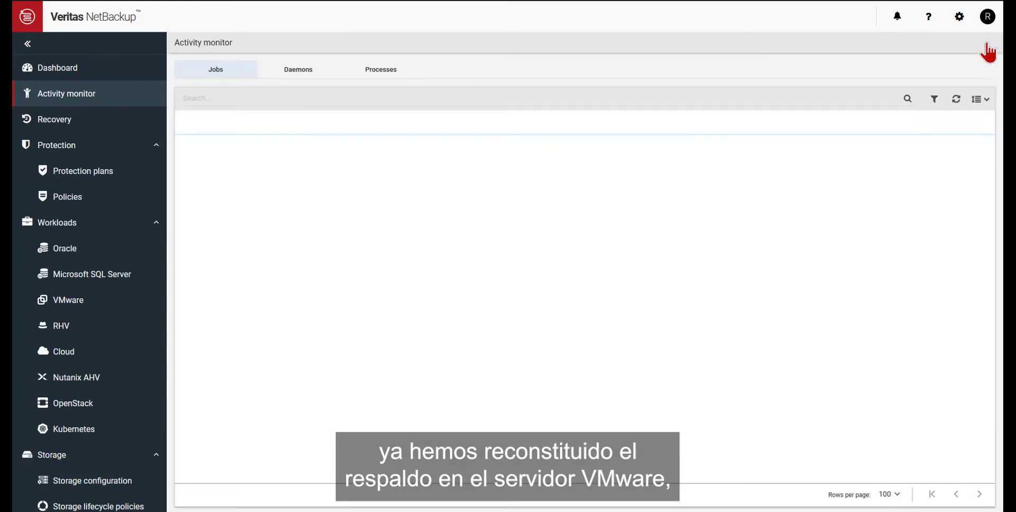
Step: Search the activity monitor's jobs for test_sles_vm_new_3_cd
{"action": "left_click", "coordinate": [259, 97]}
{"action": "type", "text": "test_sles_vm_new_3_cd"}
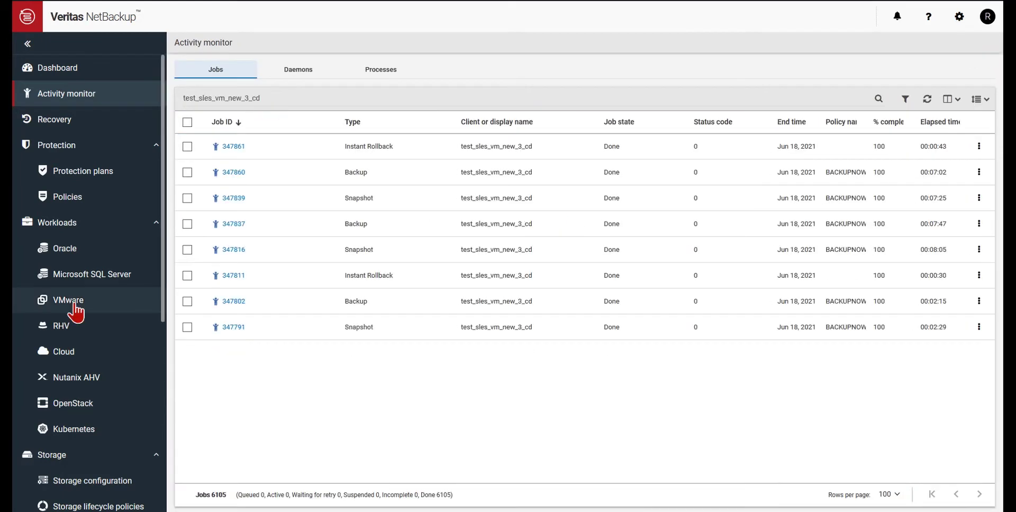
Step: Roll back test_sles_vm_new_3_cd instantly to its June 18, 2021 1:58 AM recovery point with both power-on options enabled
{"action": "left_click", "coordinate": [69, 300]}
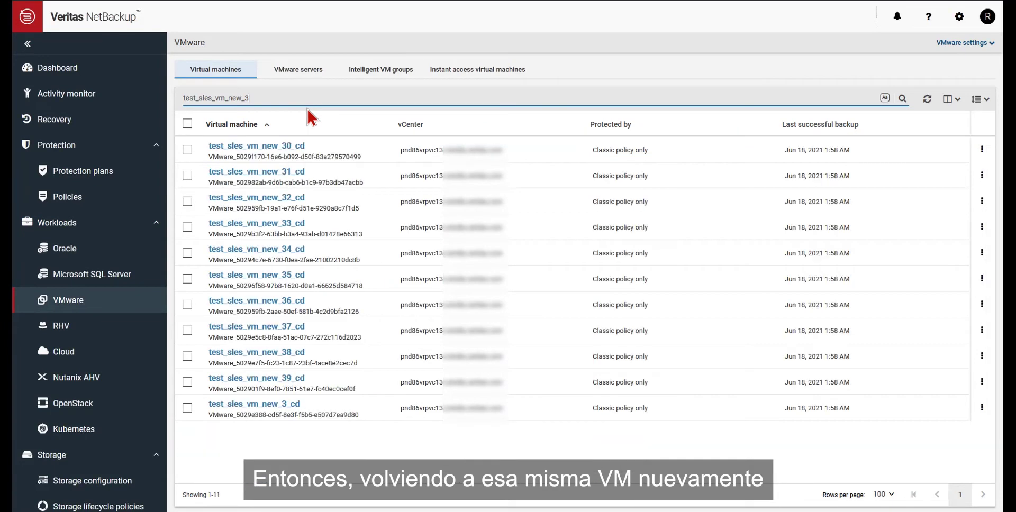
{"action": "left_click", "coordinate": [268, 406]}
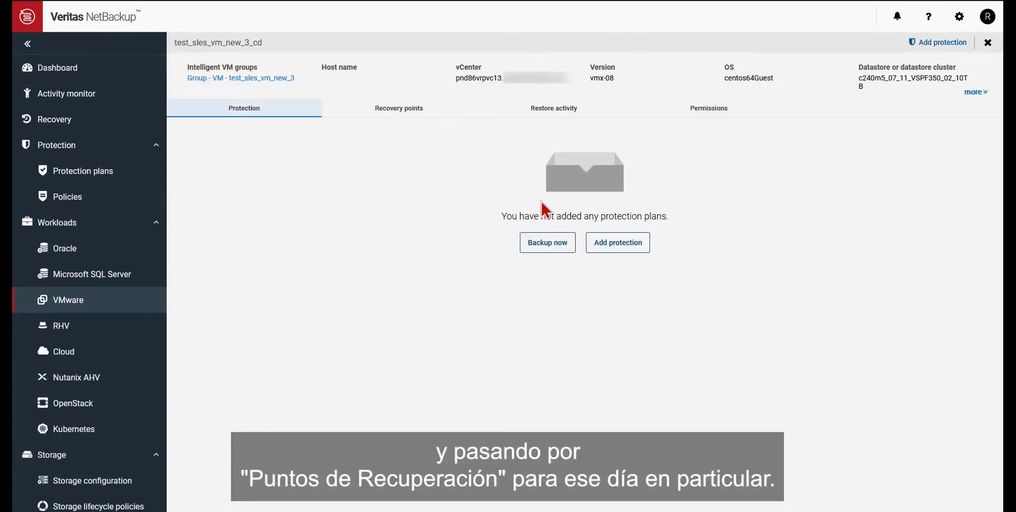
{"action": "left_click", "coordinate": [399, 108]}
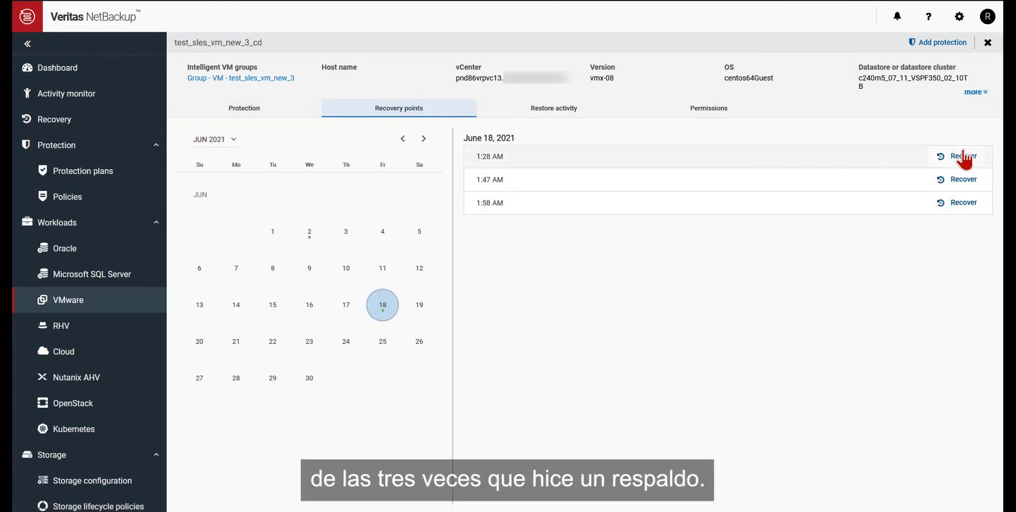
{"action": "left_click", "coordinate": [957, 204]}
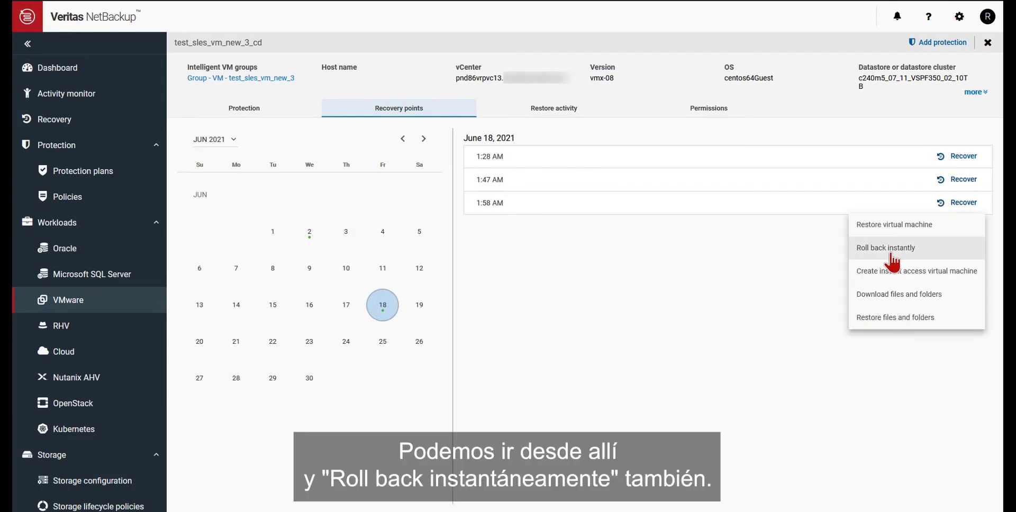
{"action": "left_click", "coordinate": [891, 255]}
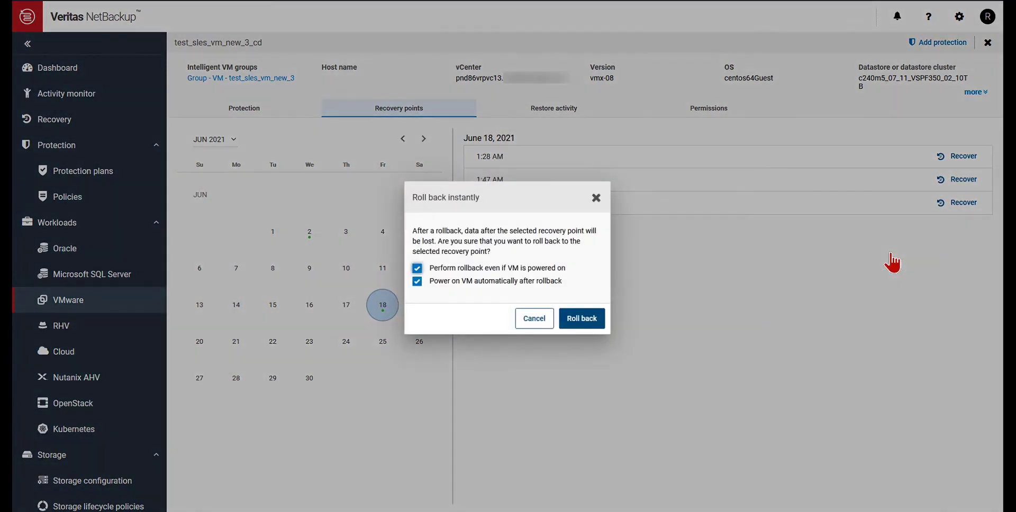
{"action": "left_click", "coordinate": [573, 321]}
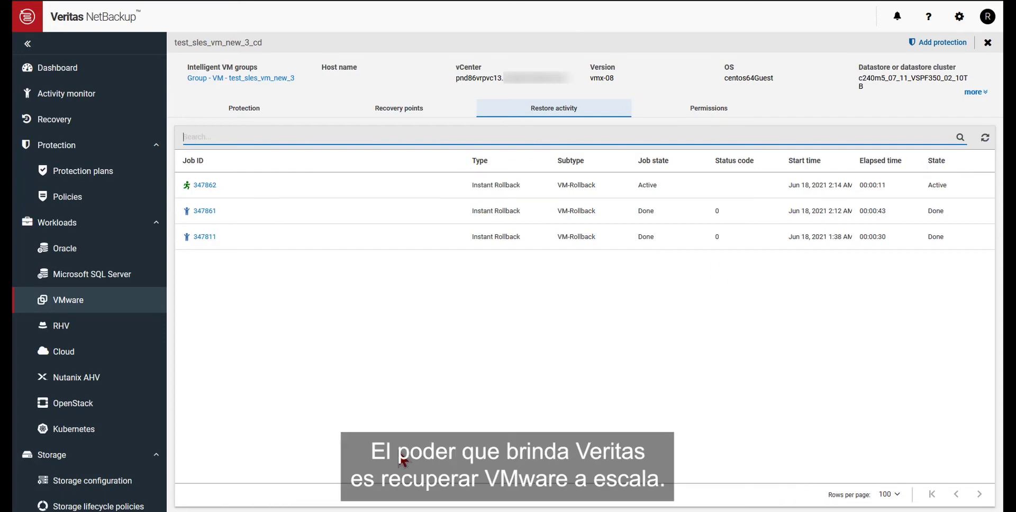
Step: Examine the overview, log details and elapsed time of the newest Instant Rollback job in the VM's restore activity
{"action": "left_click", "coordinate": [202, 186]}
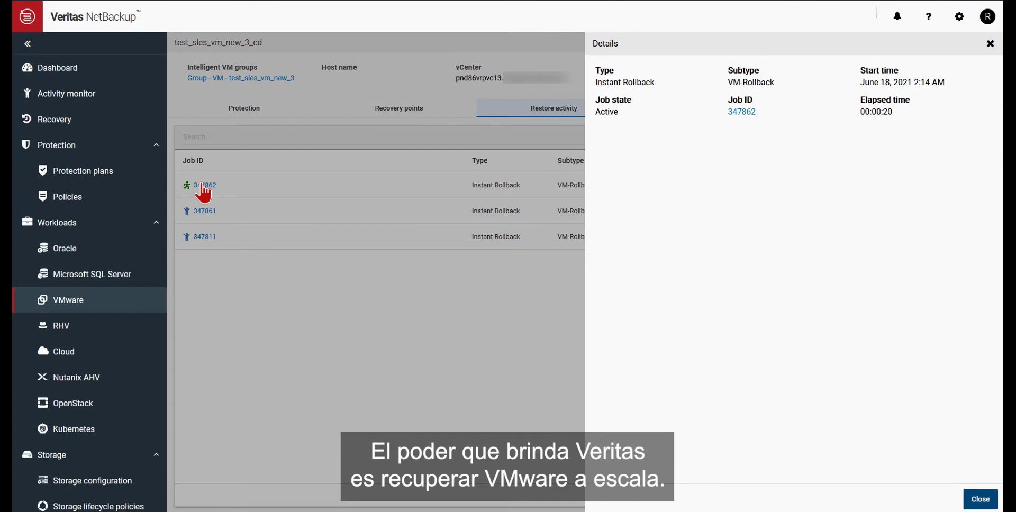
{"action": "left_click", "coordinate": [741, 112]}
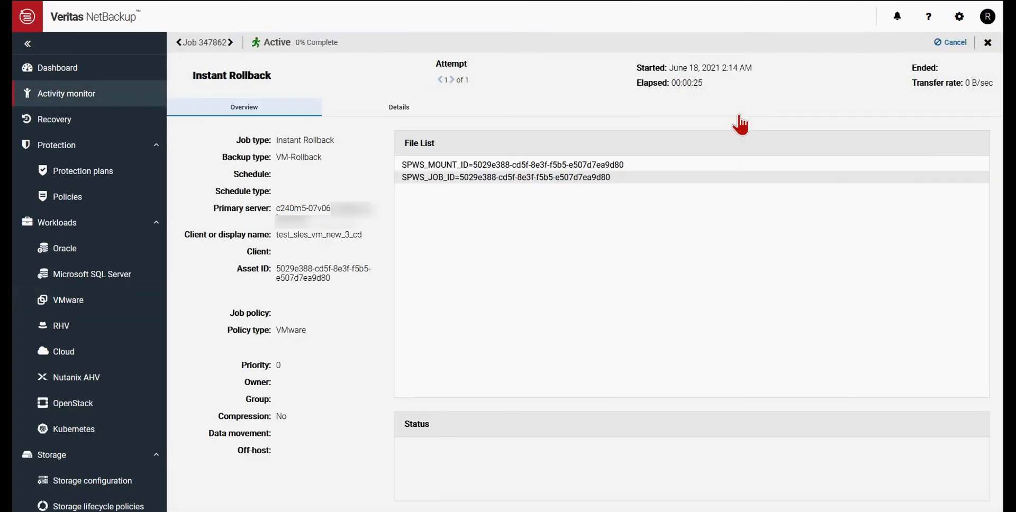
{"action": "left_click", "coordinate": [419, 117]}
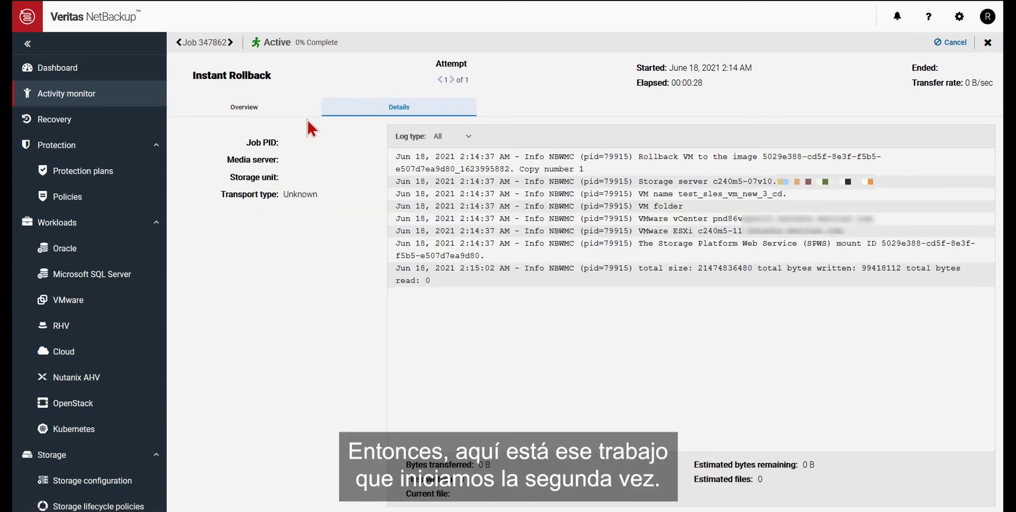
{"action": "left_click", "coordinate": [258, 114]}
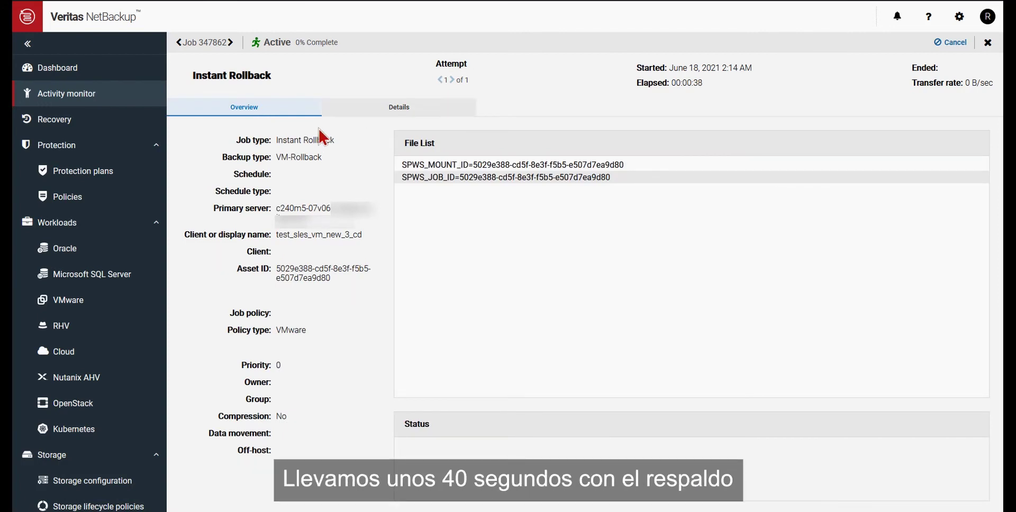
{"action": "left_click", "coordinate": [405, 110]}
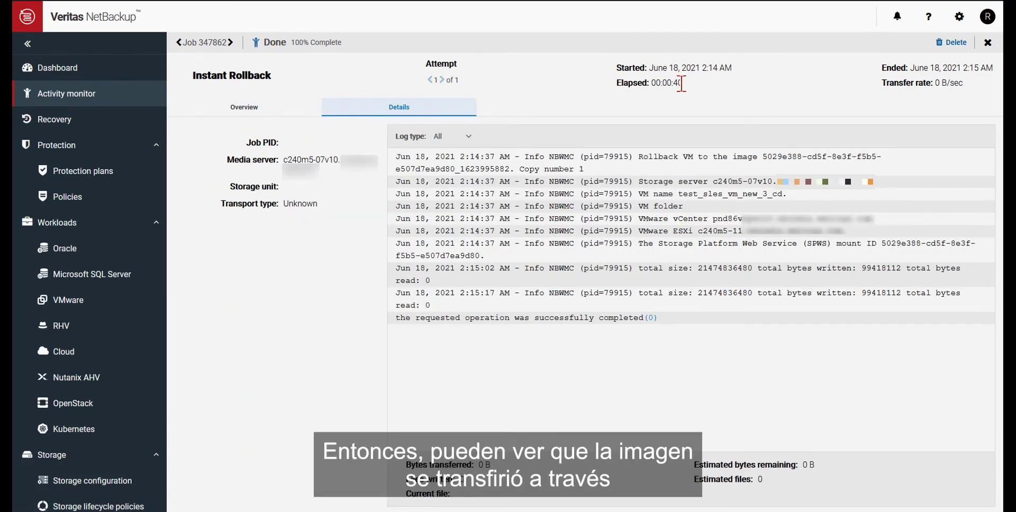
{"action": "mouse_move", "coordinate": [681, 68]}
{"action": "left_mouse_down"}
{"action": "mouse_move", "coordinate": [653, 85]}
{"action": "mouse_move", "coordinate": [691, 68]}
{"action": "left_mouse_up"}
{"action": "left_click", "coordinate": [988, 43]}
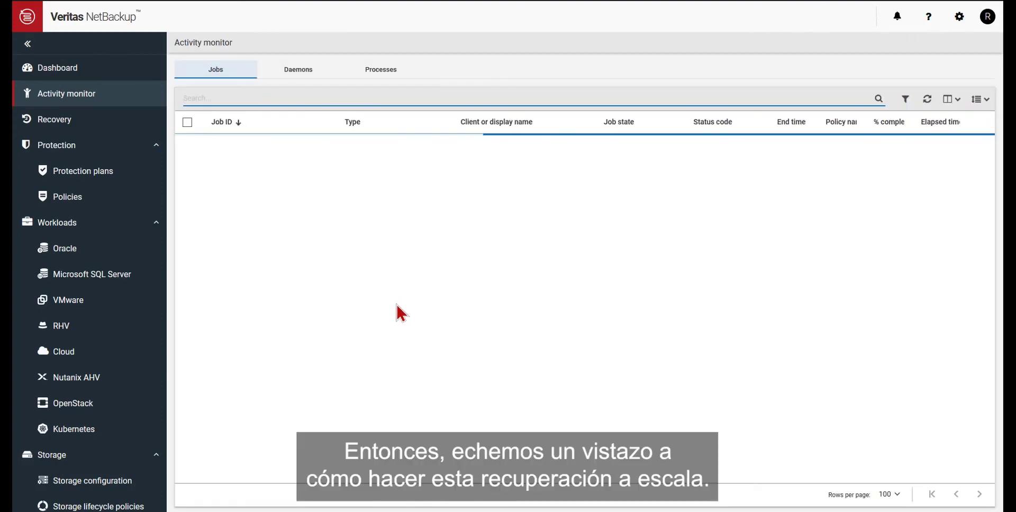
Step: Search the VMware virtual machines for test_sles_vm_new_3 and select all matches except test_sles_vm_new_3_cd
{"action": "left_click", "coordinate": [69, 305]}
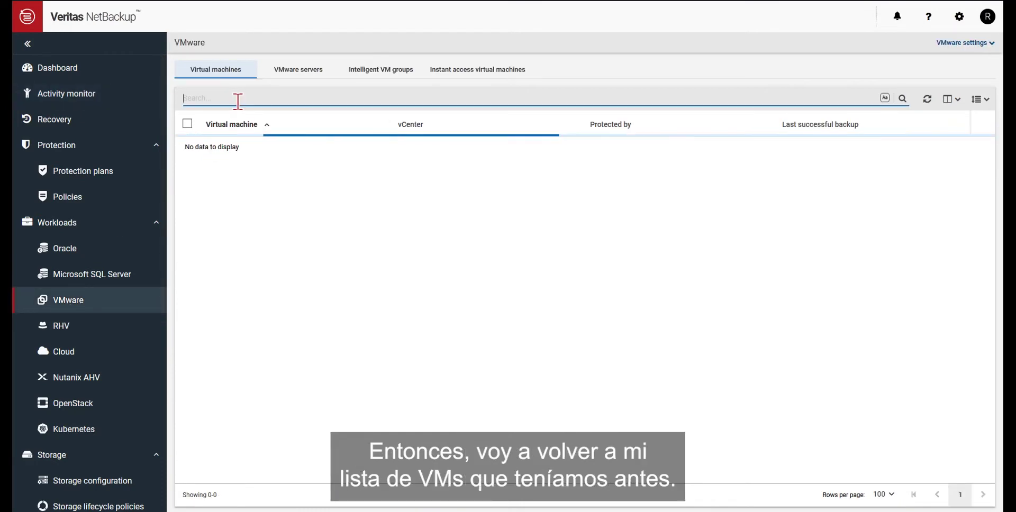
{"action": "type", "text": "test_sles_vm_new_3"}
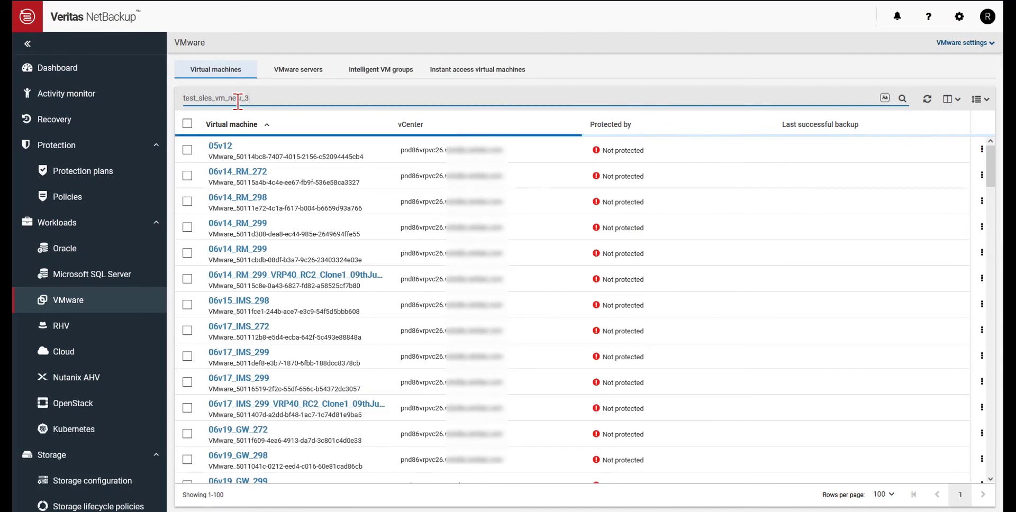
{"action": "left_click", "coordinate": [188, 123]}
{"action": "left_click", "coordinate": [187, 407]}
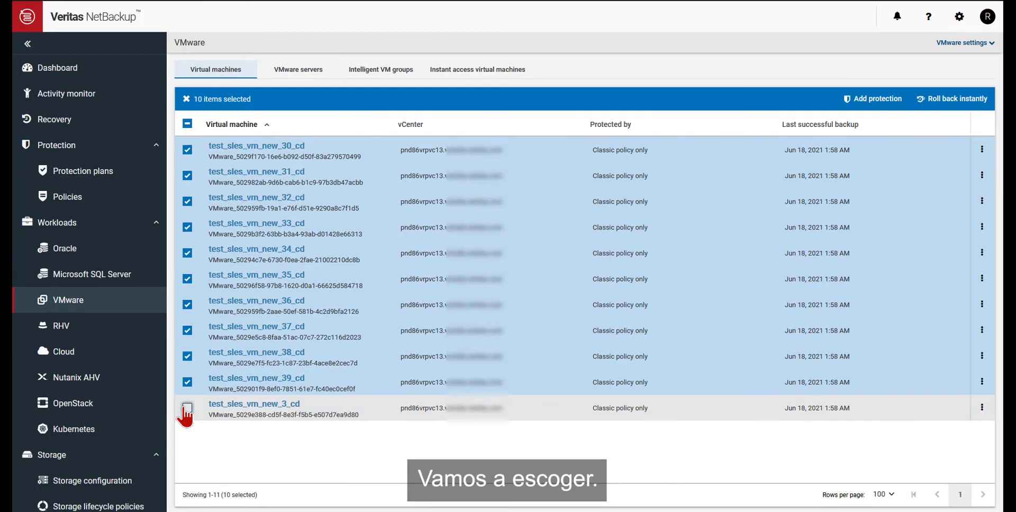
Step: Start an instant rollback of the selected VMs and search for recovery points before 6/18/2021 01:40:00 AM
{"action": "left_click", "coordinate": [957, 104]}
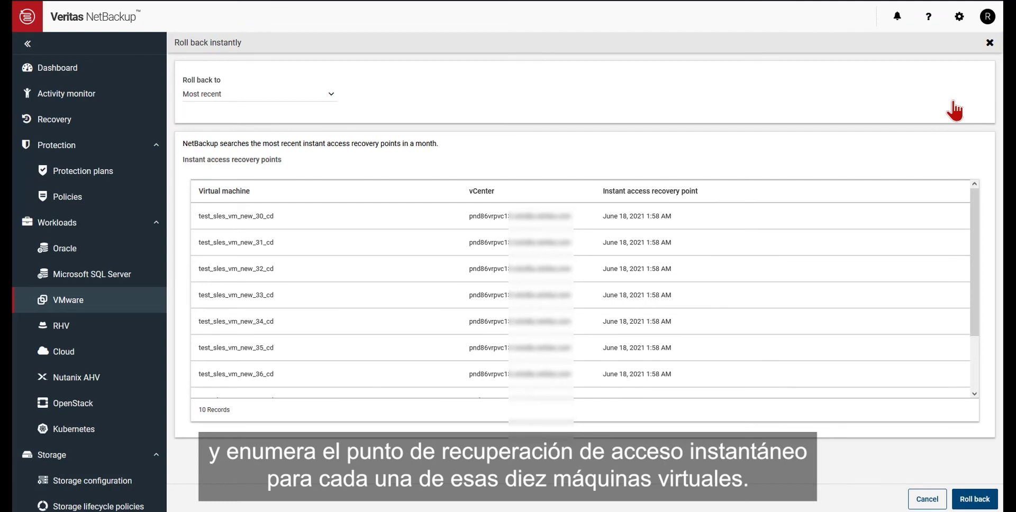
{"action": "left_click", "coordinate": [328, 95]}
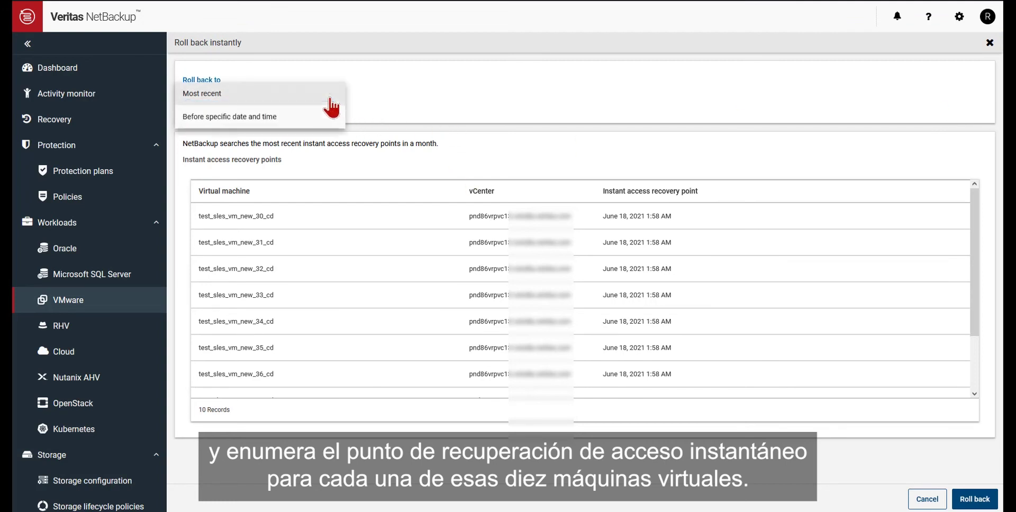
{"action": "left_click", "coordinate": [293, 117]}
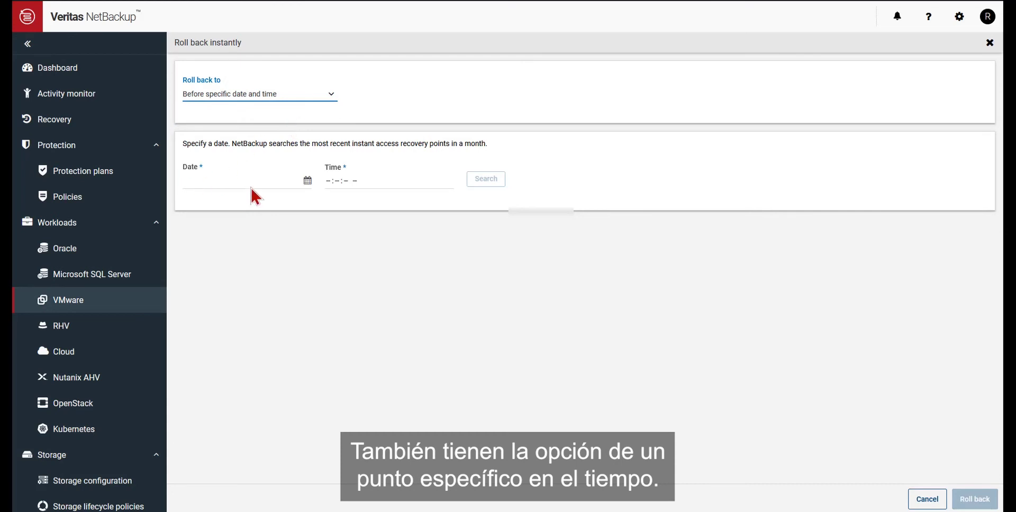
{"action": "left_click", "coordinate": [306, 181]}
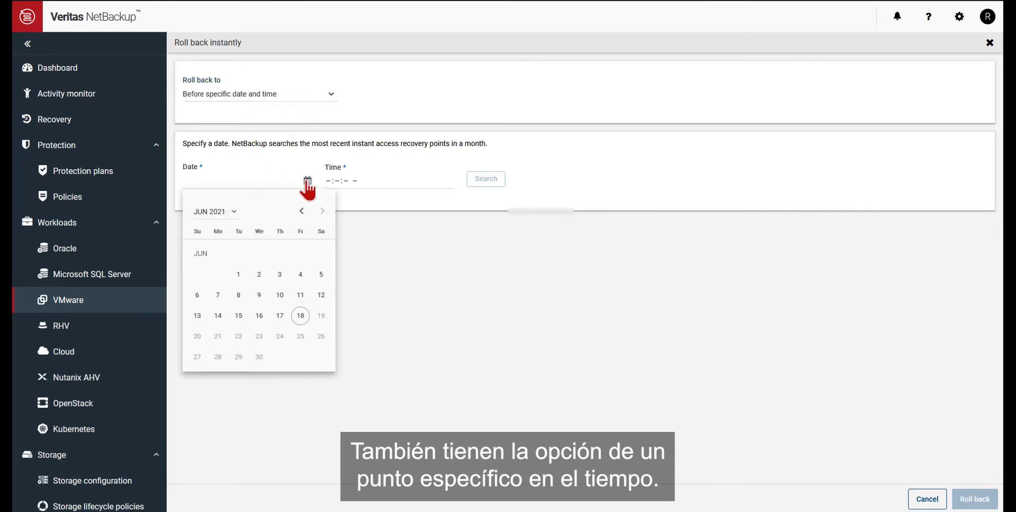
{"action": "left_click", "coordinate": [305, 315]}
{"action": "left_click", "coordinate": [329, 182]}
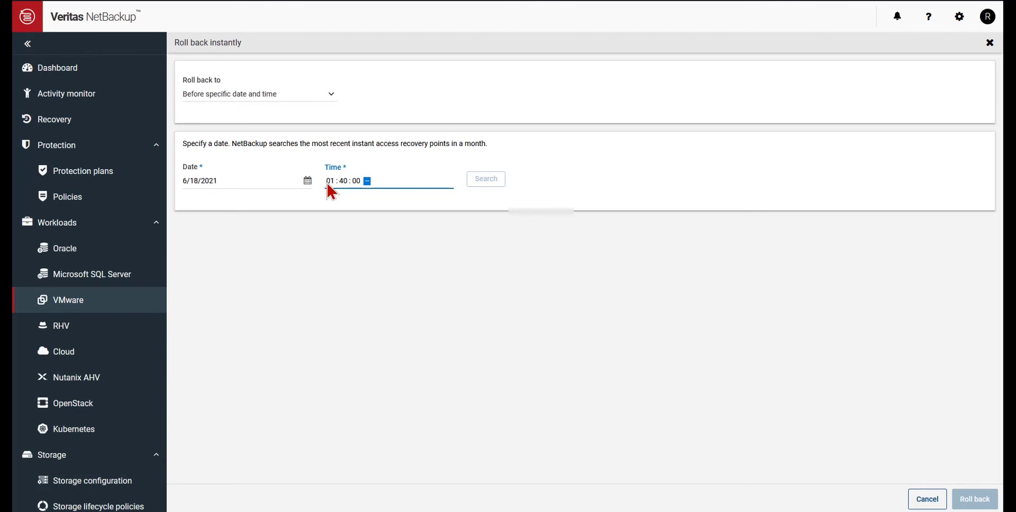
{"action": "type", "text": "a"}
{"action": "left_click", "coordinate": [473, 183]}
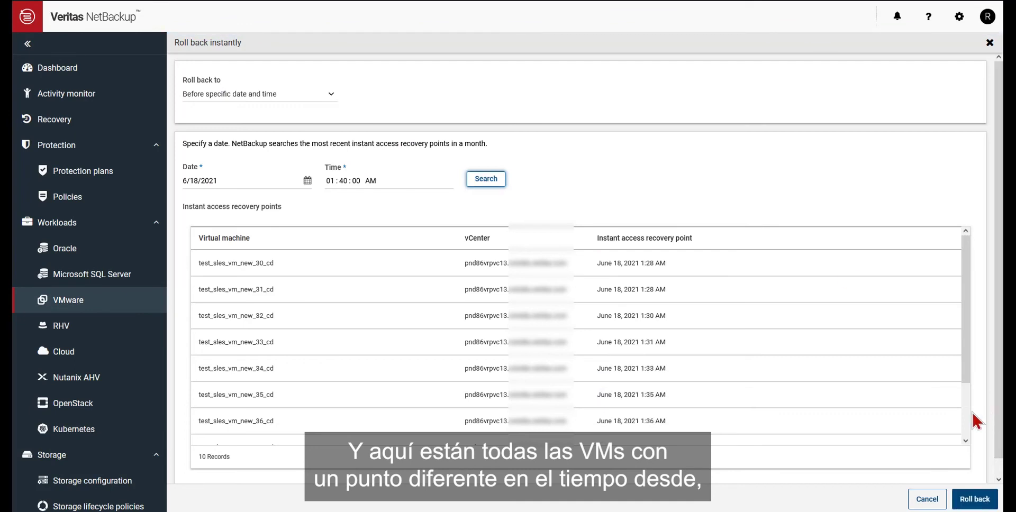
Step: Review the recovery points and roll back all listed VMs with both power-on options enabled
{"action": "scroll", "coordinate": [965, 415], "scroll_direction": "down", "scroll_amount": 2}
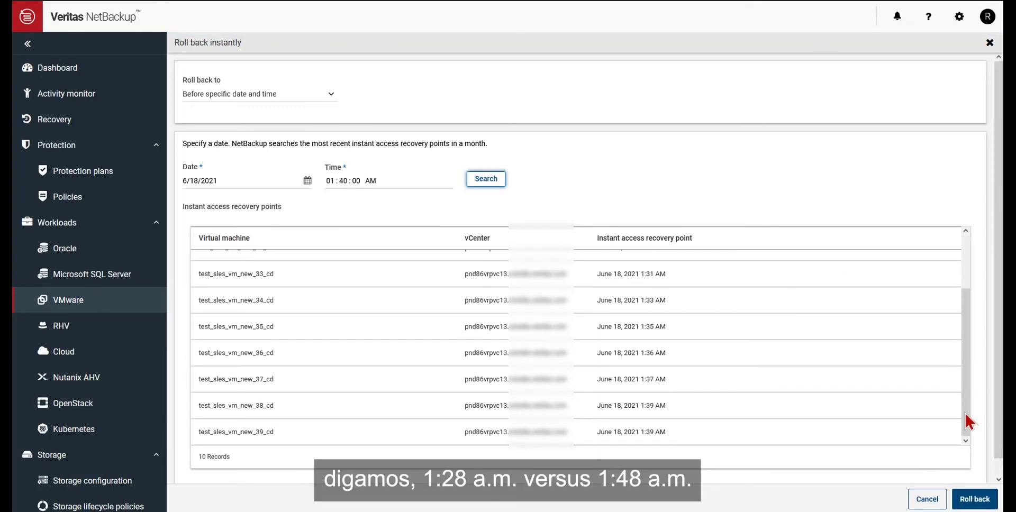
{"action": "left_click_drag", "start_coordinate": [965, 414], "coordinate": [971, 249]}
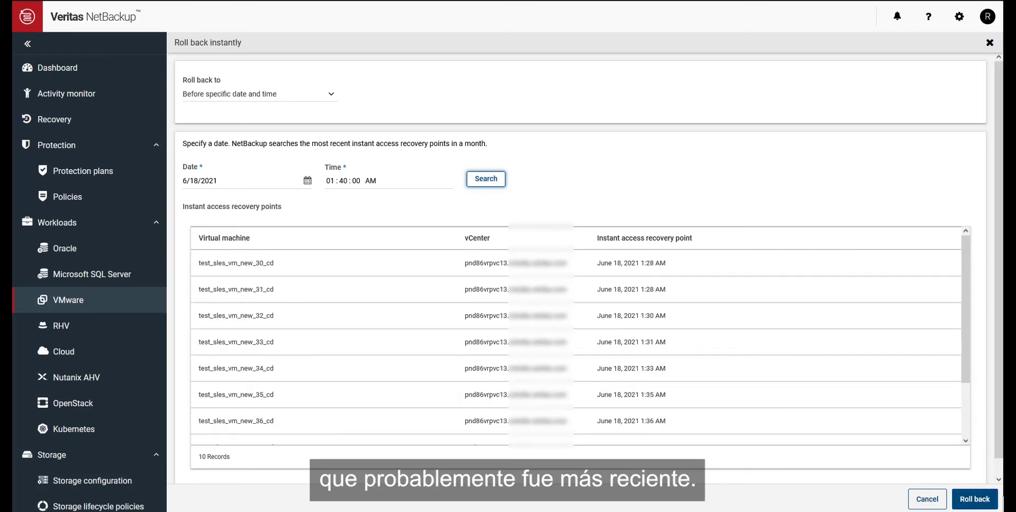
{"action": "left_click", "coordinate": [963, 500]}
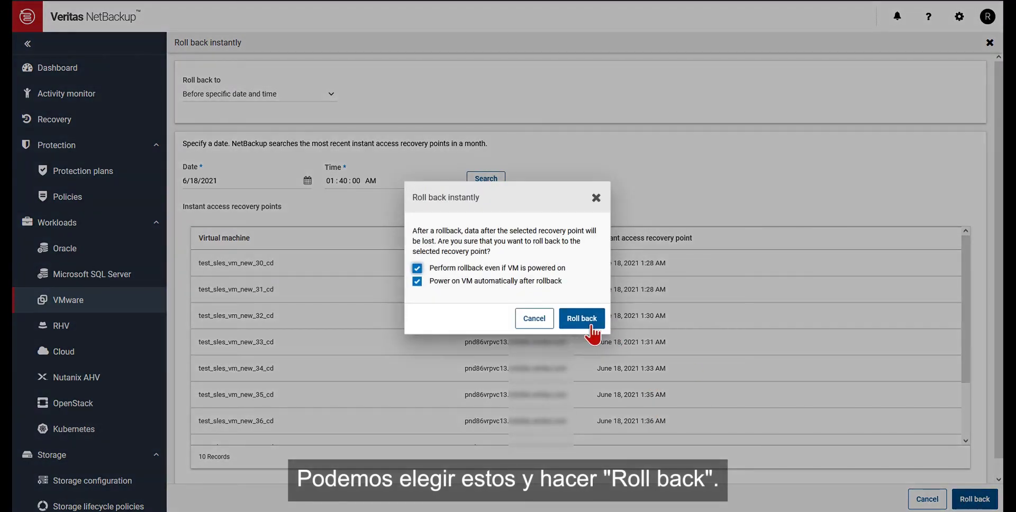
{"action": "left_click", "coordinate": [593, 321]}
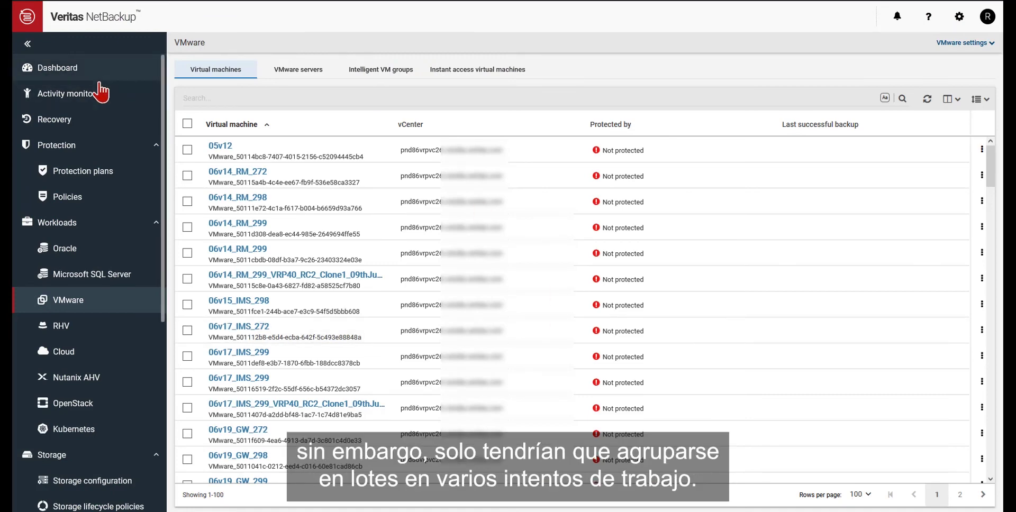
Step: Filter the activity monitor's jobs to show only active ones
{"action": "left_click", "coordinate": [96, 99]}
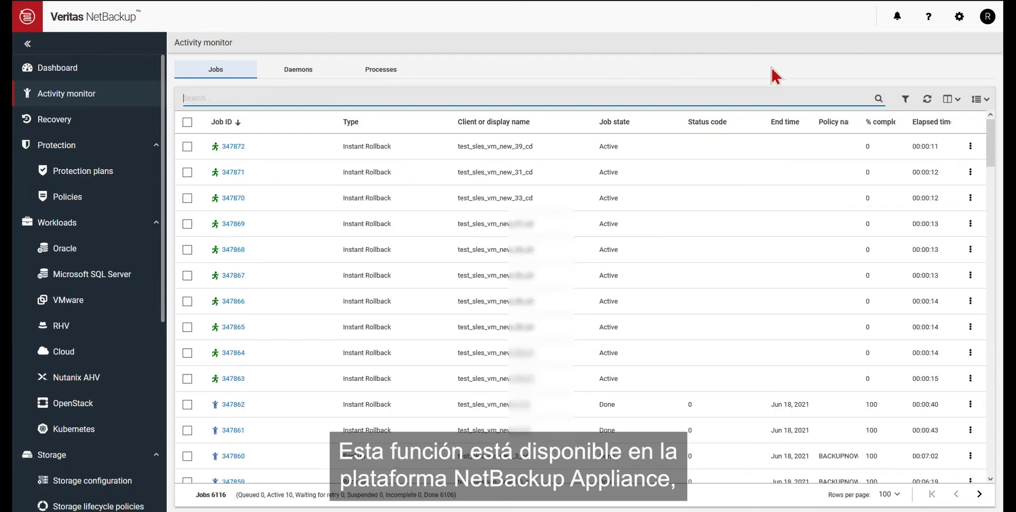
{"action": "left_click", "coordinate": [905, 100]}
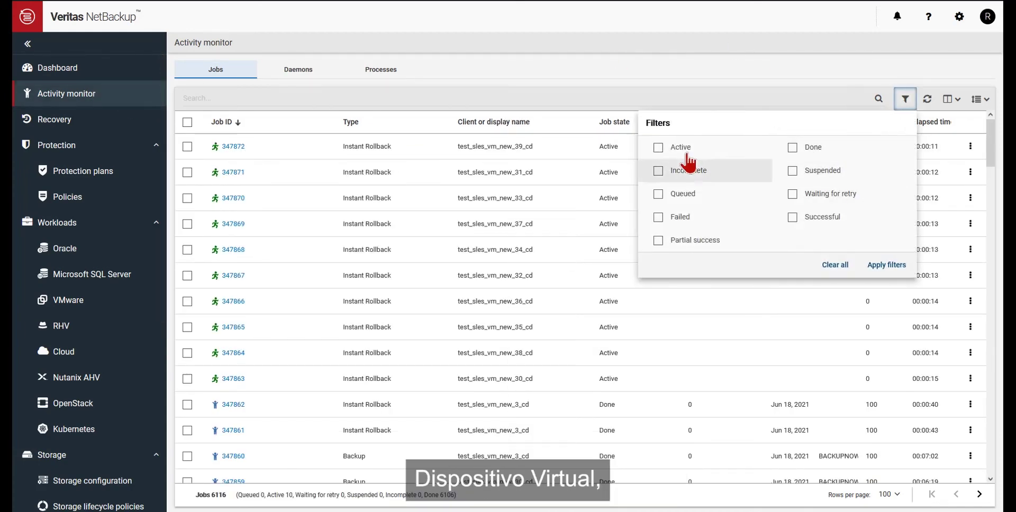
{"action": "left_click", "coordinate": [659, 148]}
{"action": "left_click", "coordinate": [894, 271]}
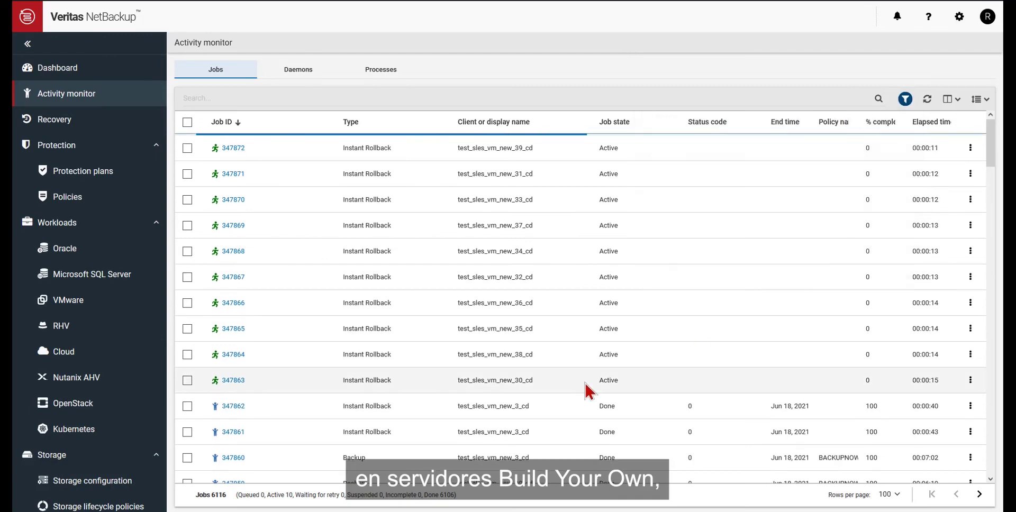